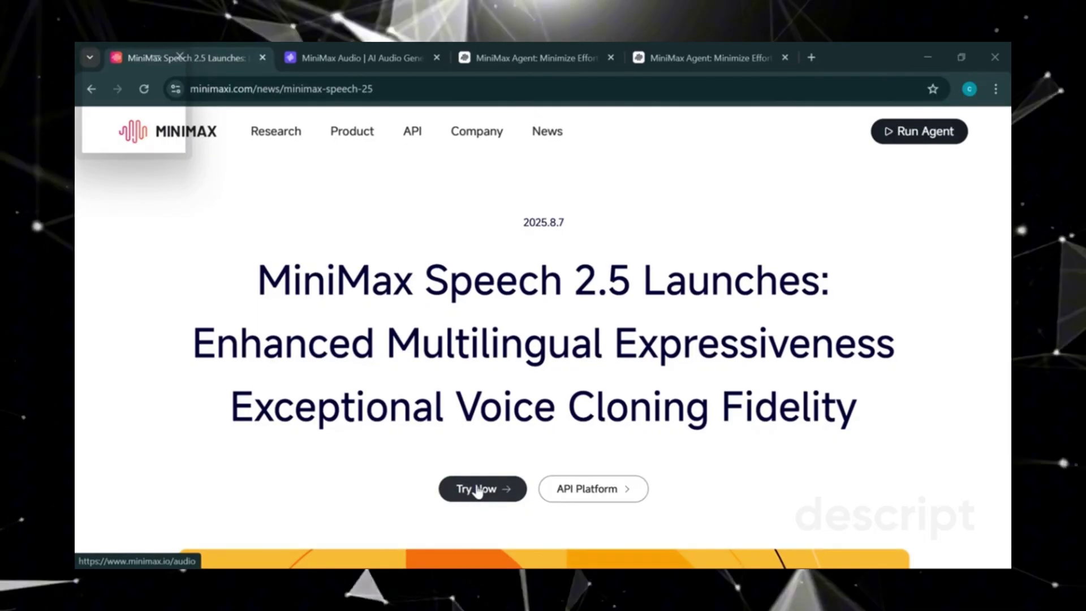
- Open MiniMax Audio from the Speech 2.5 announcement and reveal the navigation sidebar
left_click(479, 492)
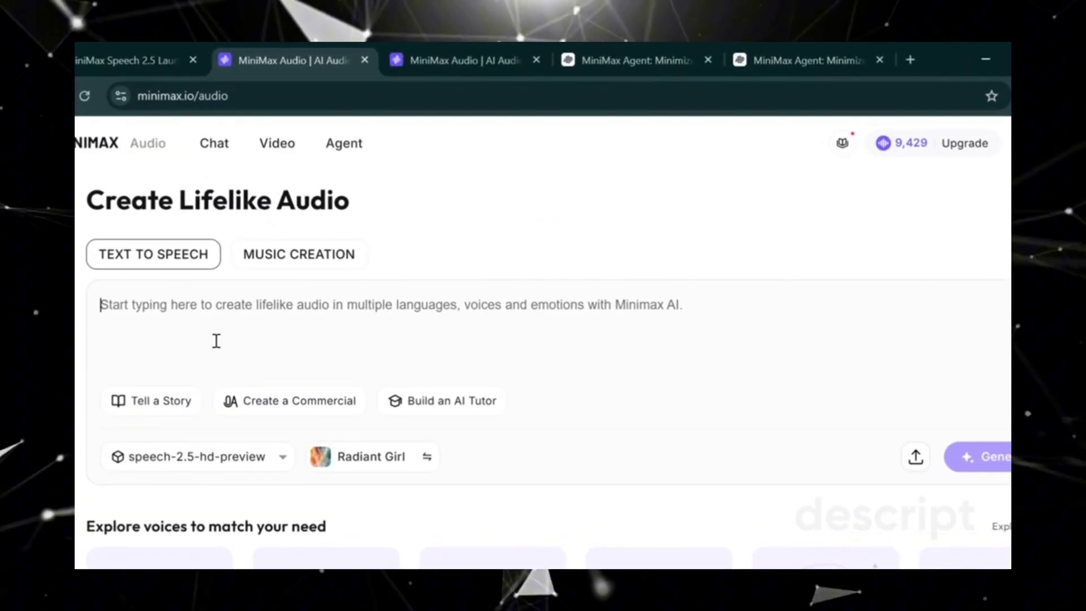
mouse_move(113, 232)
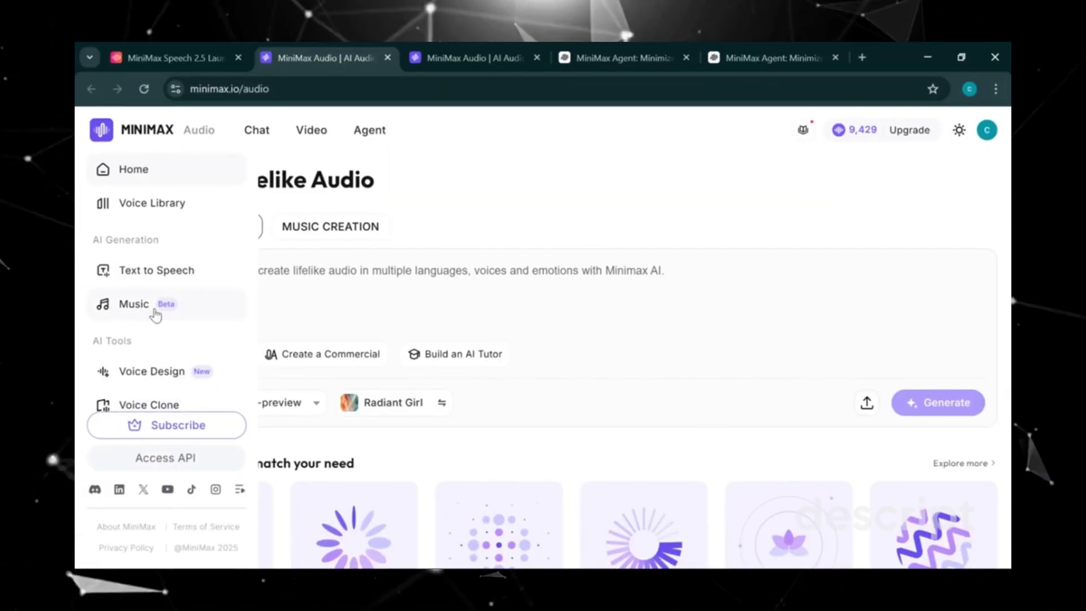
- In Text to Speech, keep speech-2.5-hd-preview as the model and paste the 575-character Tobi story
left_click(133, 276)
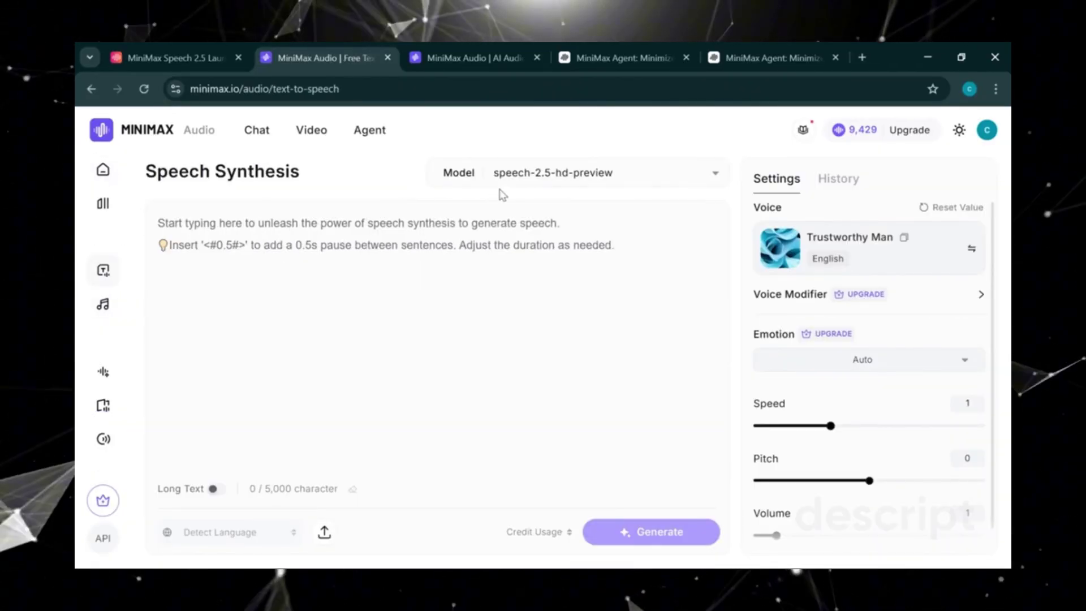
left_click(577, 175)
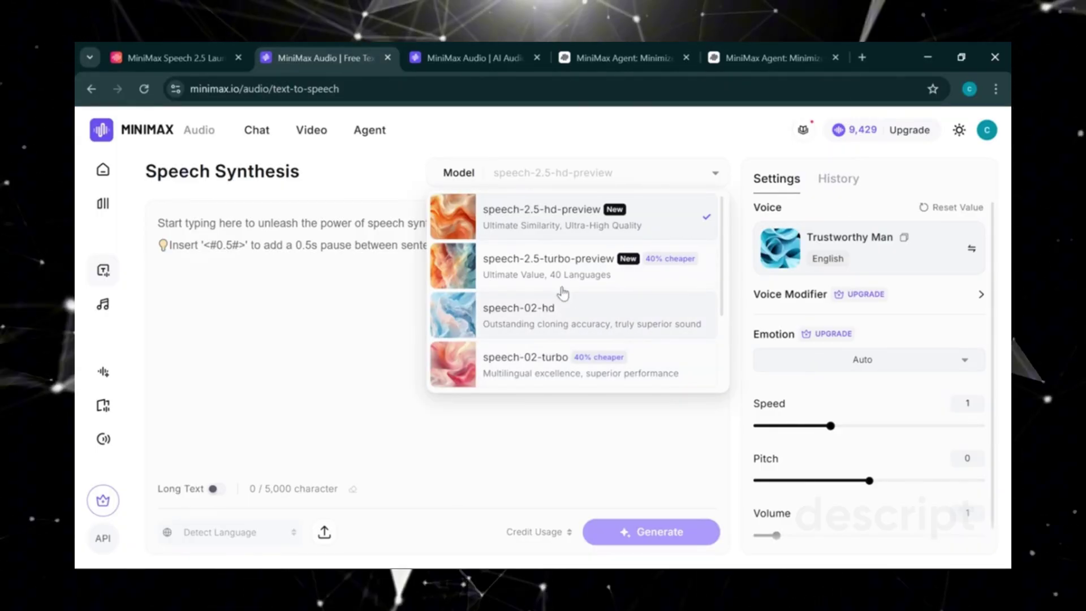
left_click(559, 212)
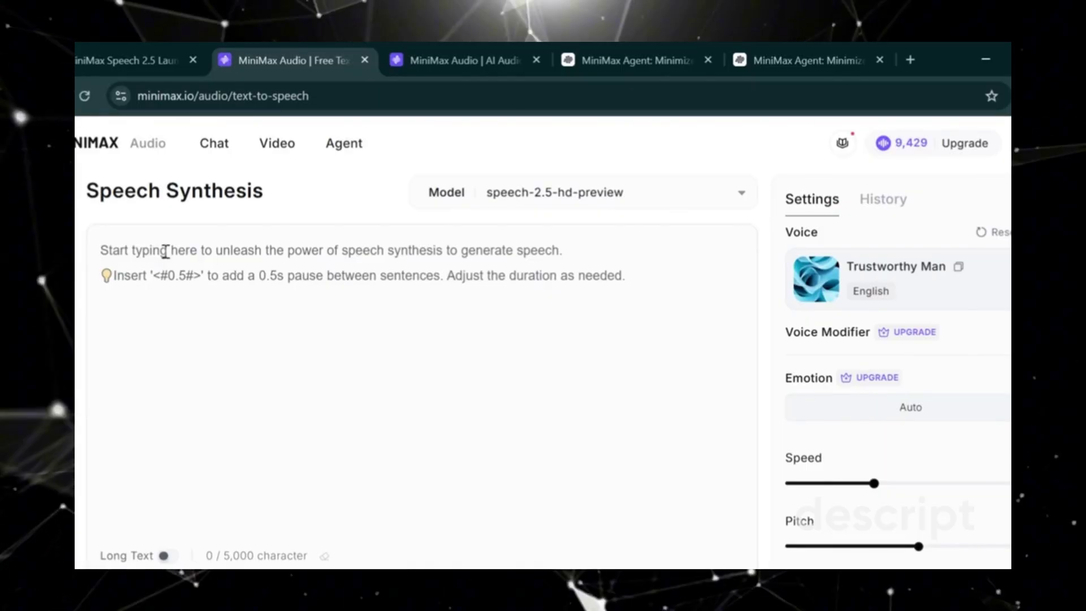
type(": In a quiet little village, there was a boy named Tobi. He didn’t have much, but he always shared what he had. When the old farmer’s bucket broke, Tobi carried water for him. When the baker’s daughter dropped her bread, Tobi helped pick it up with a smile. One day, Tobi fell sick and couldn’t leave his bed. To his surprise, the villagers he had once helped came to his home—bringing food, medicine, and warm wishes. Tobi realized that kindness always comes back, often when you need it most. Lesson: It is good to be kind, because kindness has a way of returning to you.")
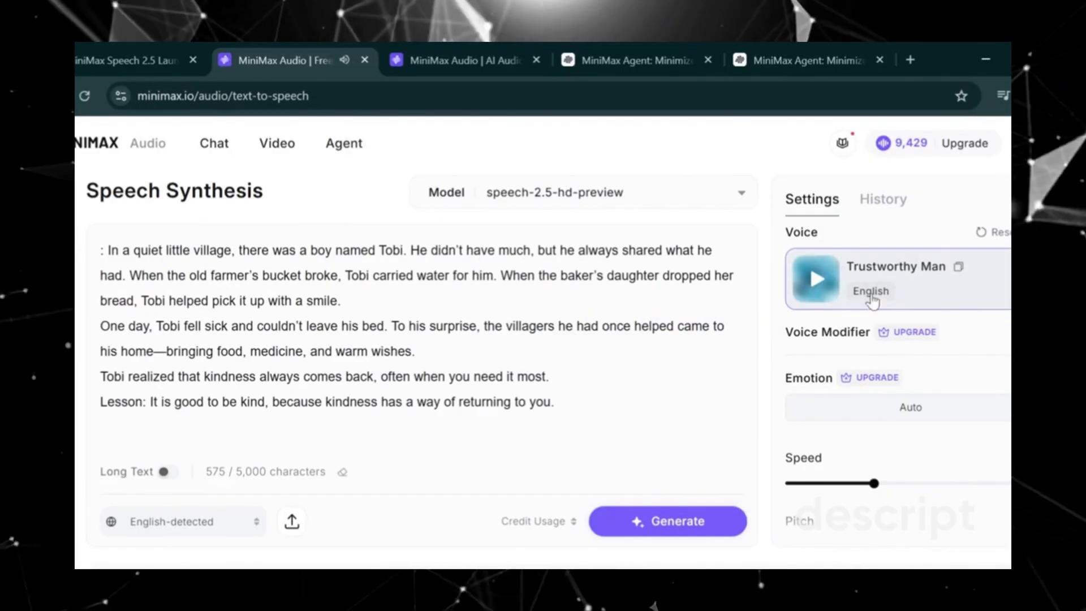
- Preview Captivating Storyteller and Man With Deep Voice, bookmarking Man With Deep Voice to collected voices
left_click(1038, 280)
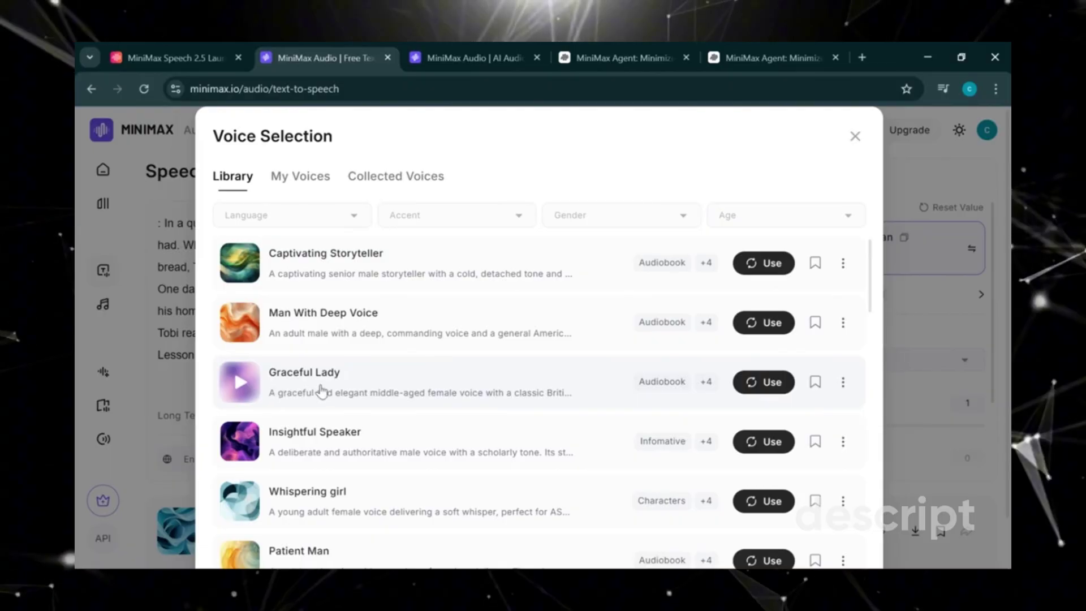
left_click(242, 265)
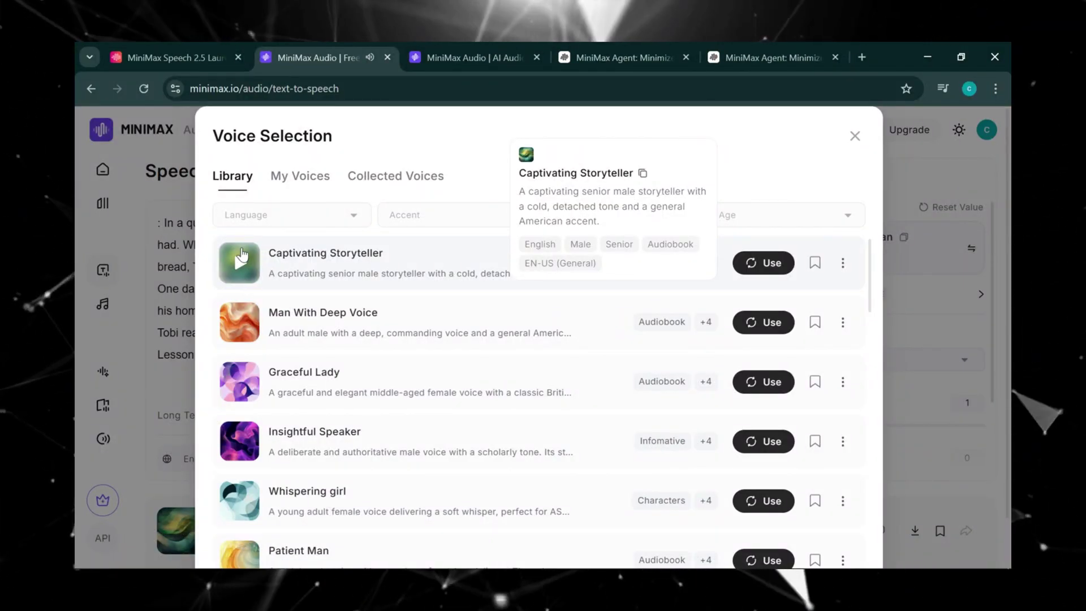
left_click(354, 318)
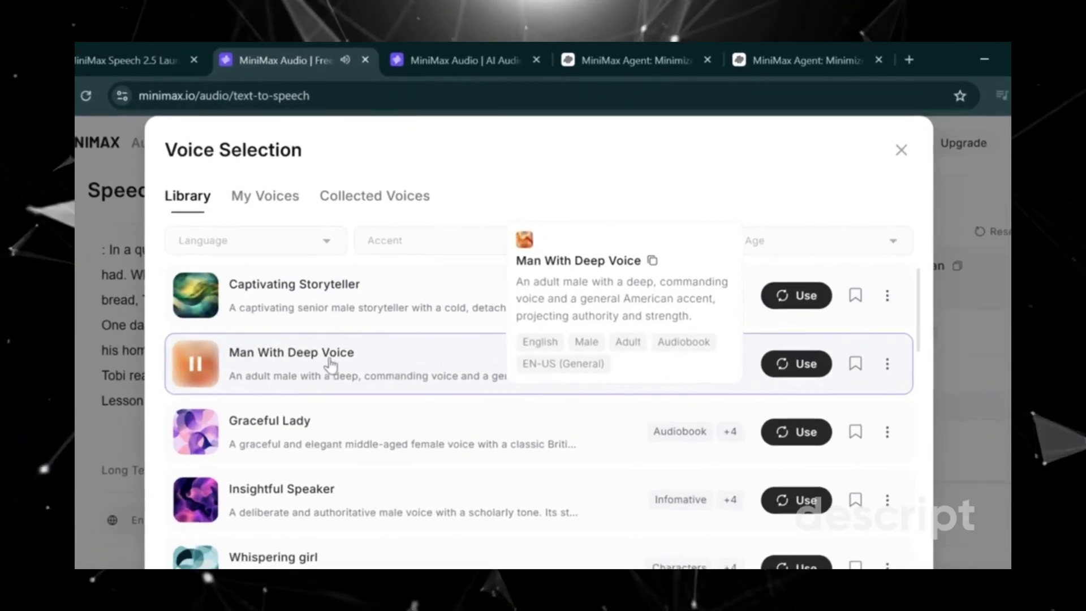
left_click(204, 362)
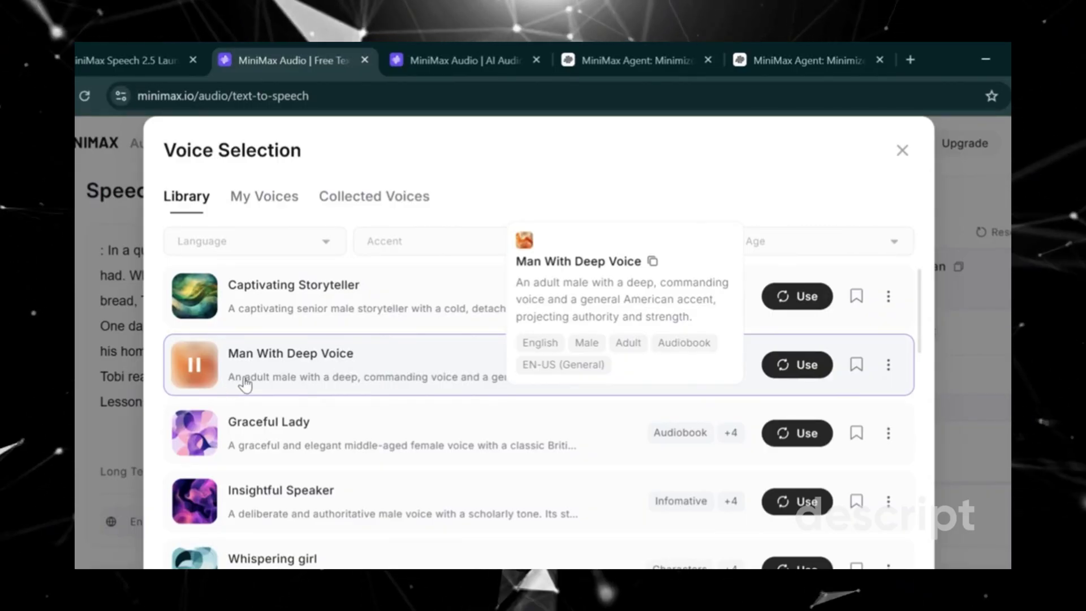
left_click(857, 365)
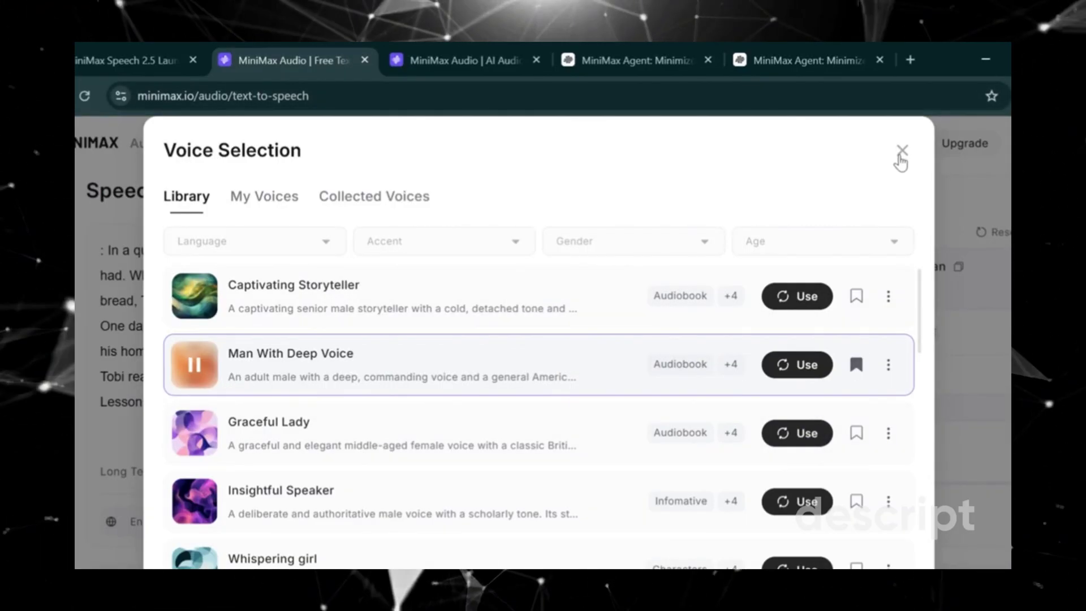
left_click(901, 151)
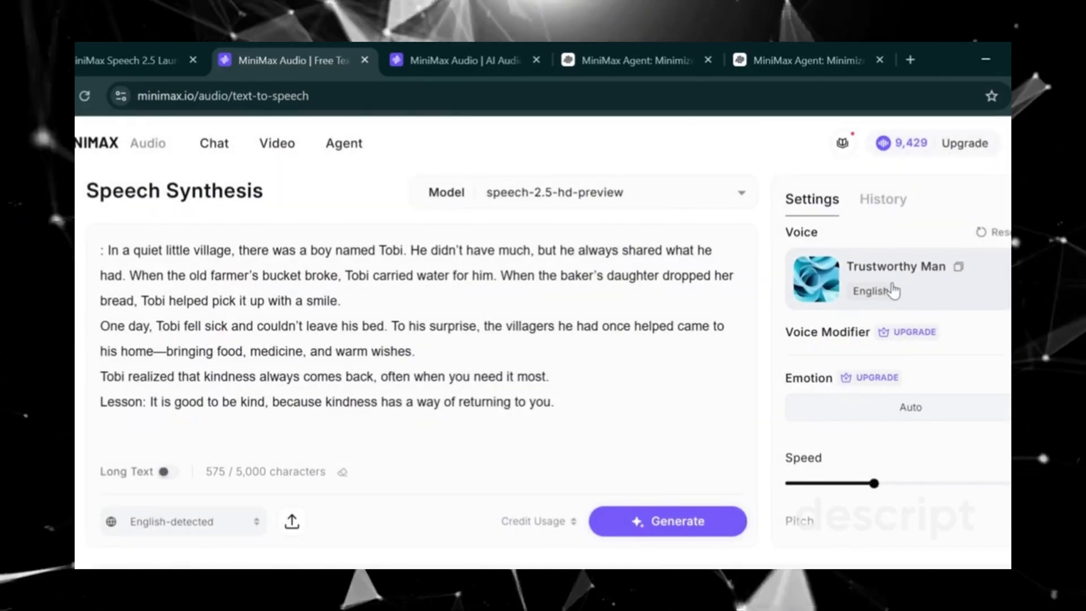
- Pick Man With Deep Voice from Collected Voices as the story's voice
left_click(1002, 249)
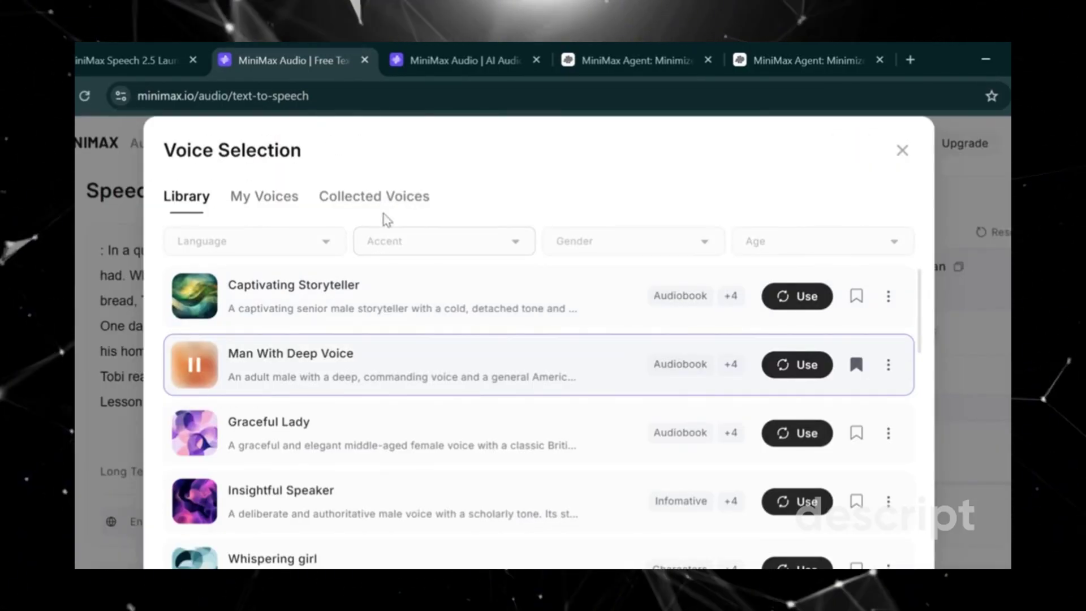
left_click(400, 195)
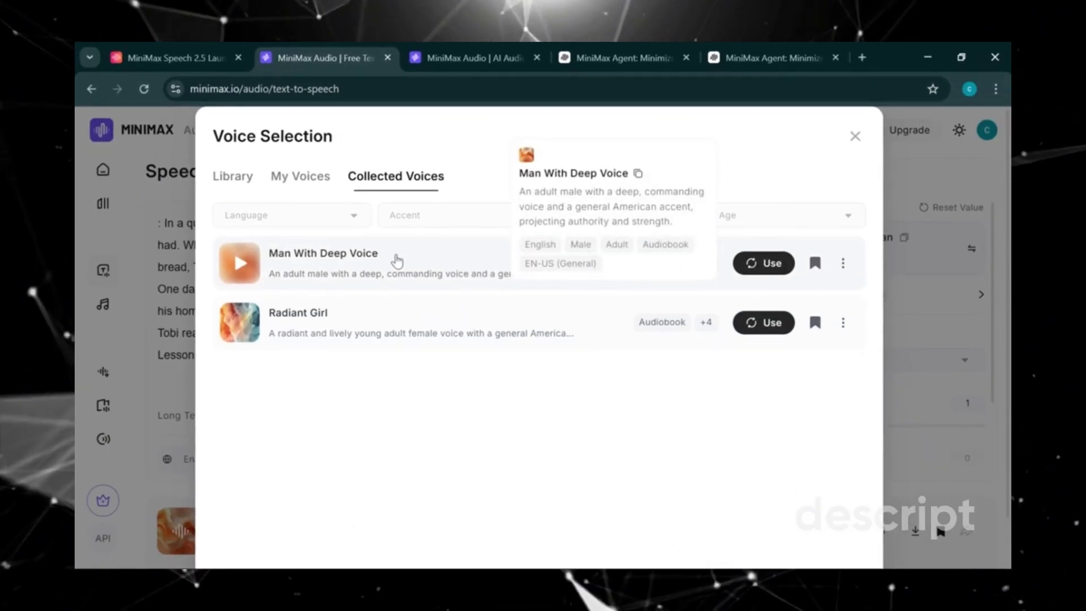
left_click(764, 263)
- Generate the 38-second Man With Deep Voice narration, pause its playback, and browse the Emotion options
left_click(644, 461)
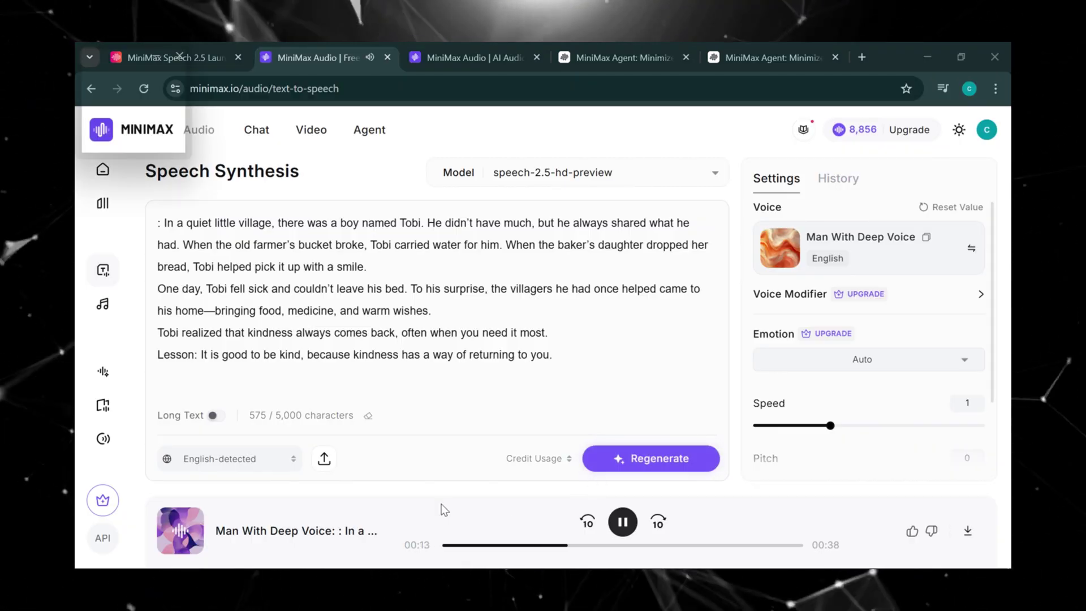
left_click(596, 546)
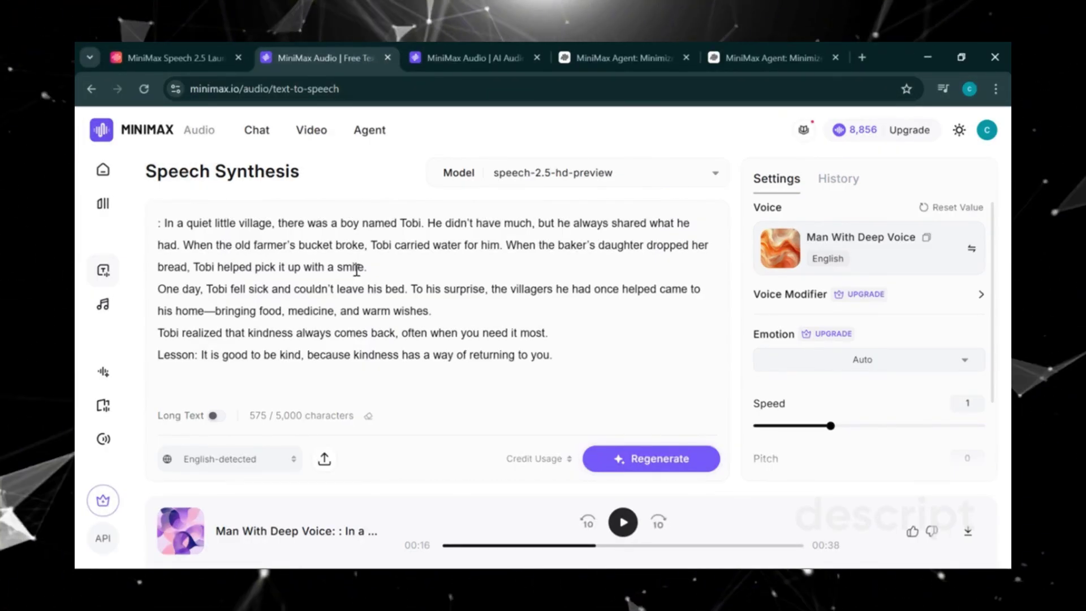
mouse_move(793, 264)
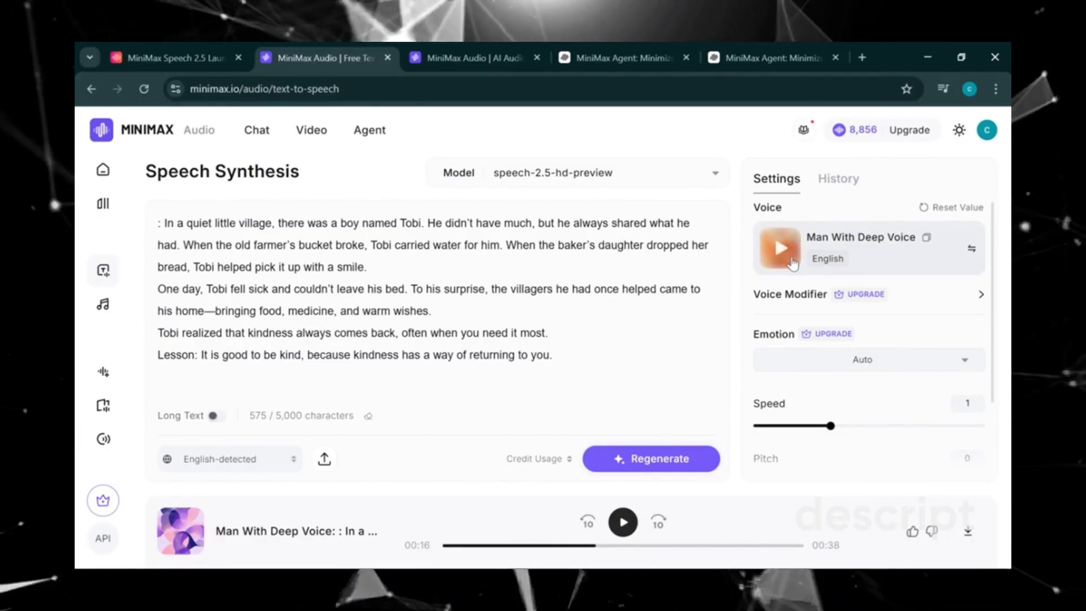
left_click(914, 357)
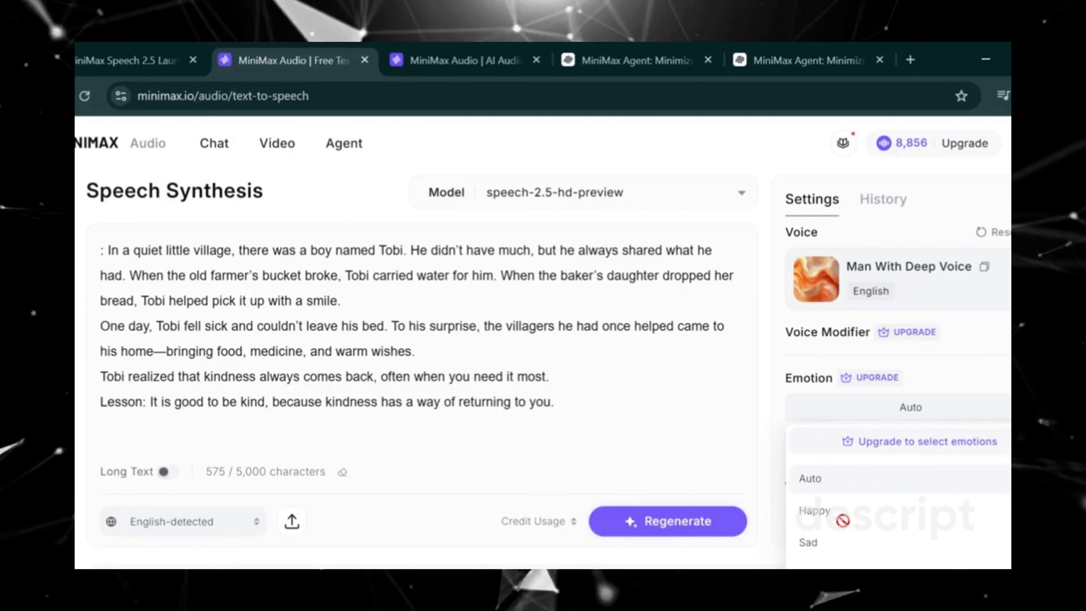
scroll(837, 518, "down", 3)
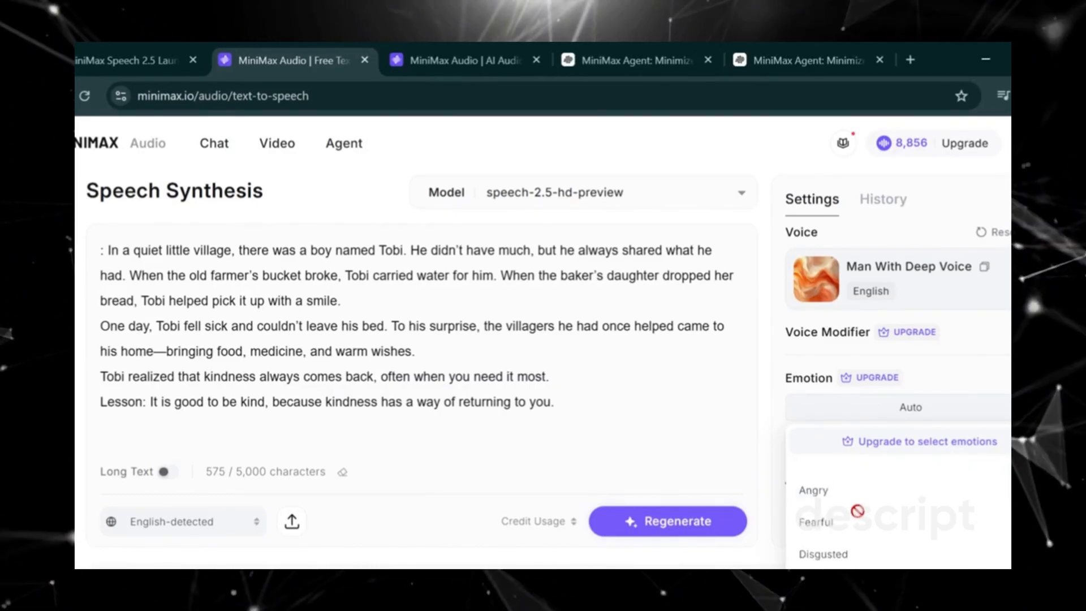
scroll(818, 512, "down", 2)
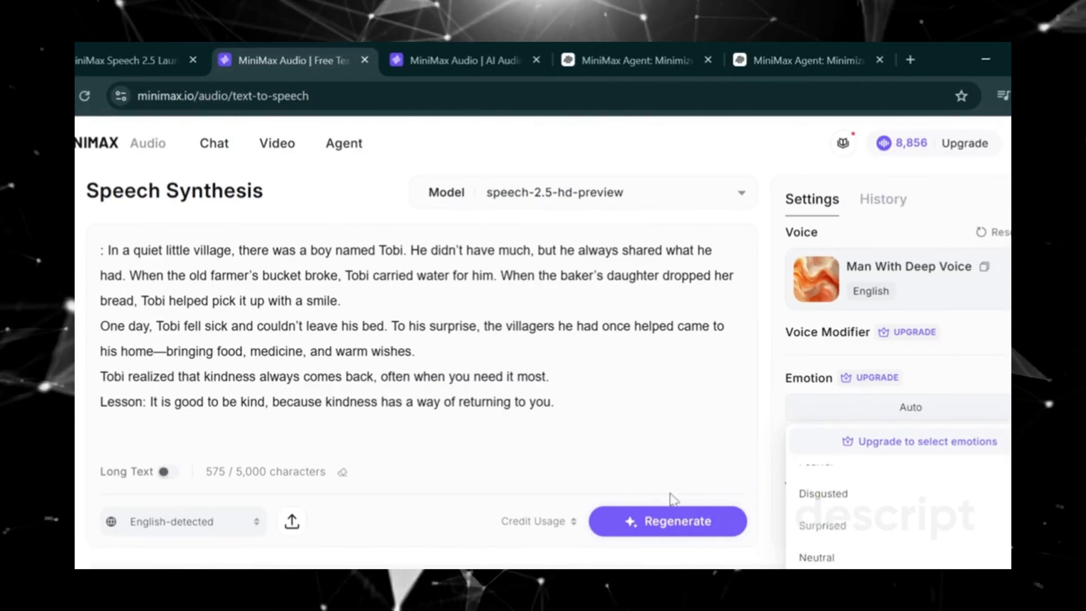
left_click(744, 432)
scroll(857, 453, "down", 2)
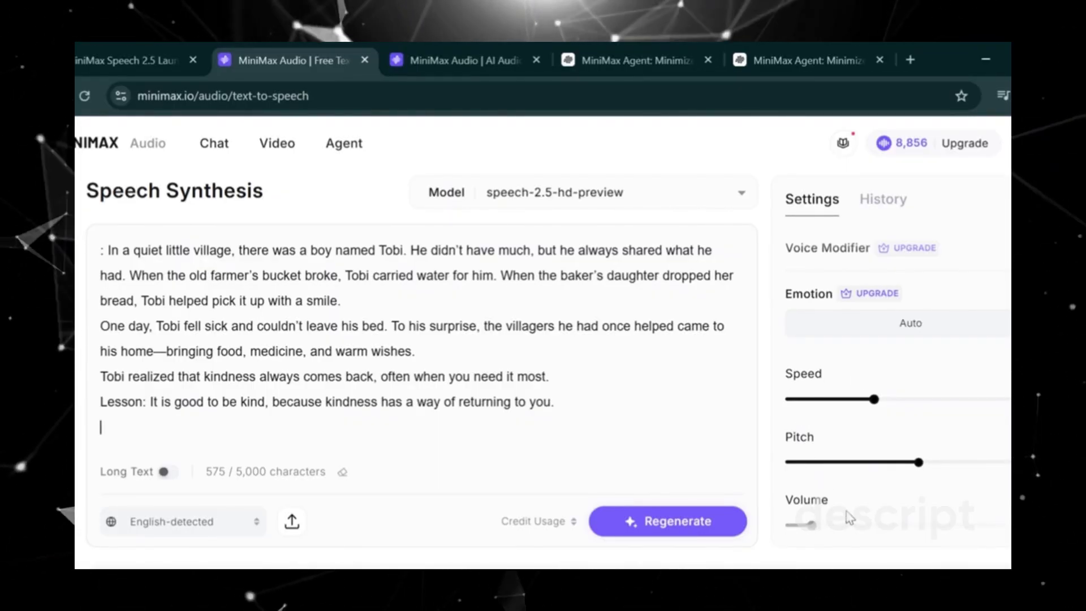
scroll(994, 376, "up", 2)
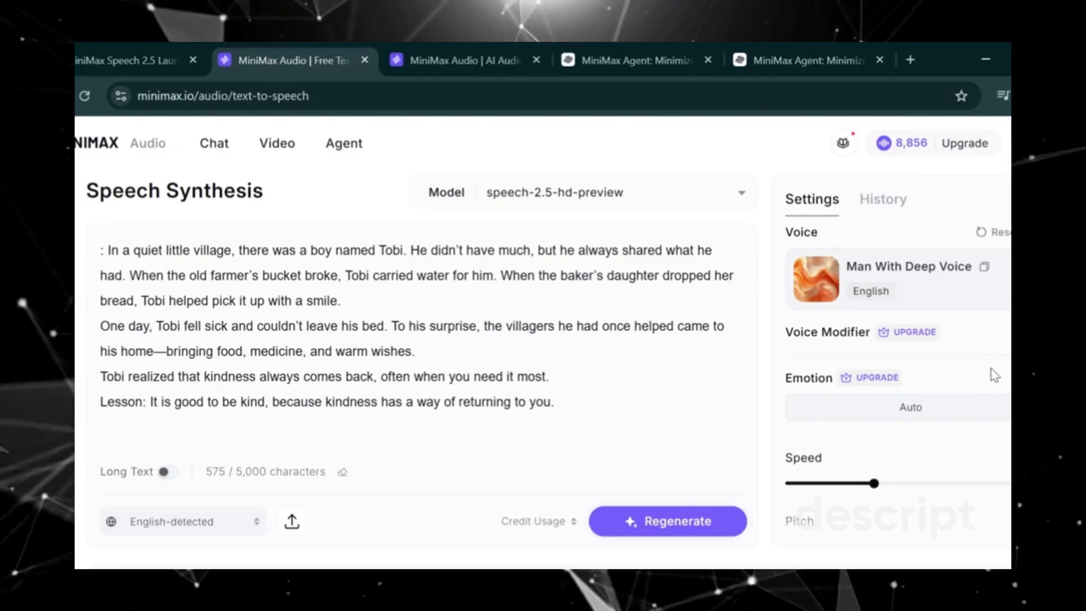
- Show the Voice Modifier sliders and download the narration as 0.mp3
mouse_move(838, 339)
left_click(1005, 334)
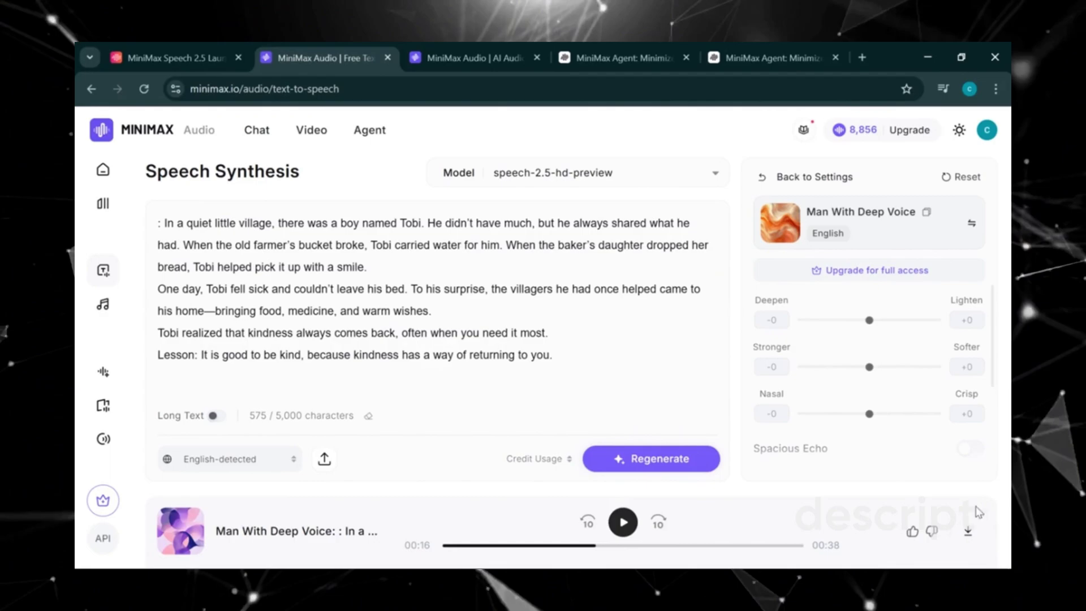
left_click(965, 534)
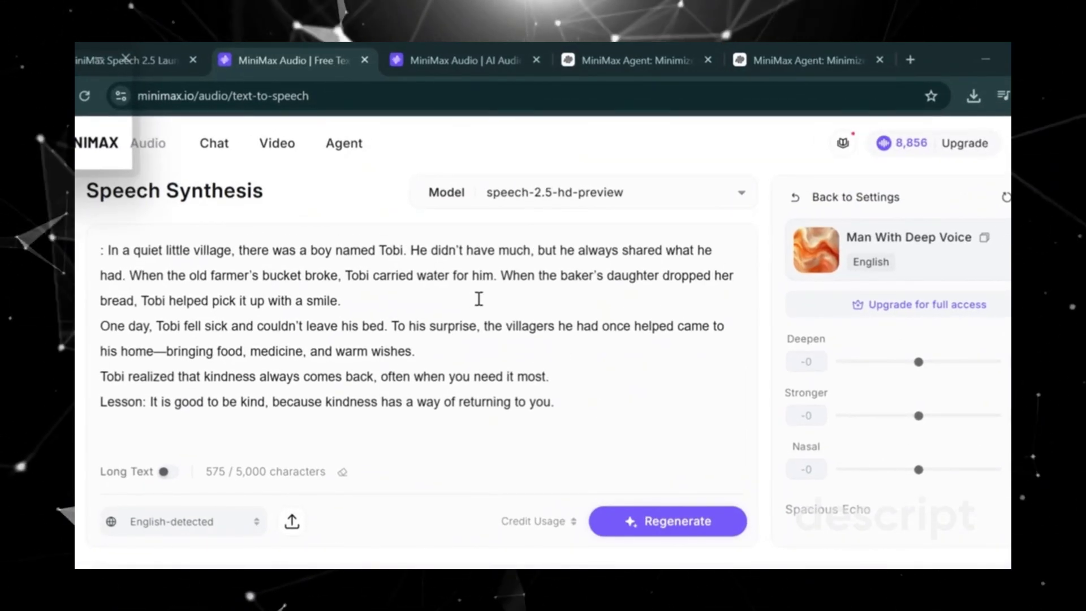
- Go to Voice Design under AI Tools and focus its empty prompt box
mouse_move(97, 143)
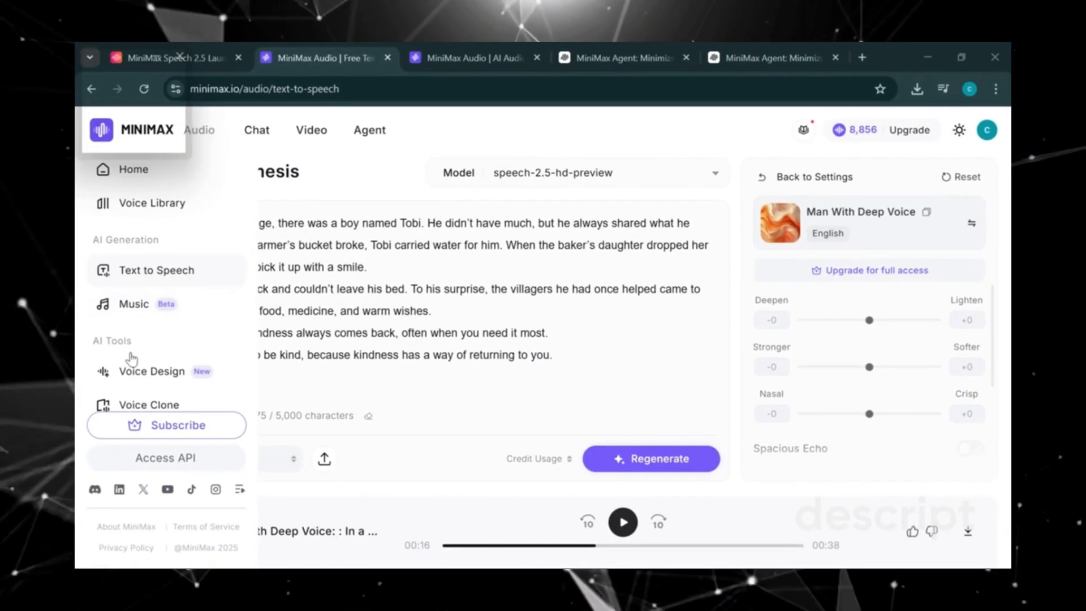
scroll(138, 355, "down", 1)
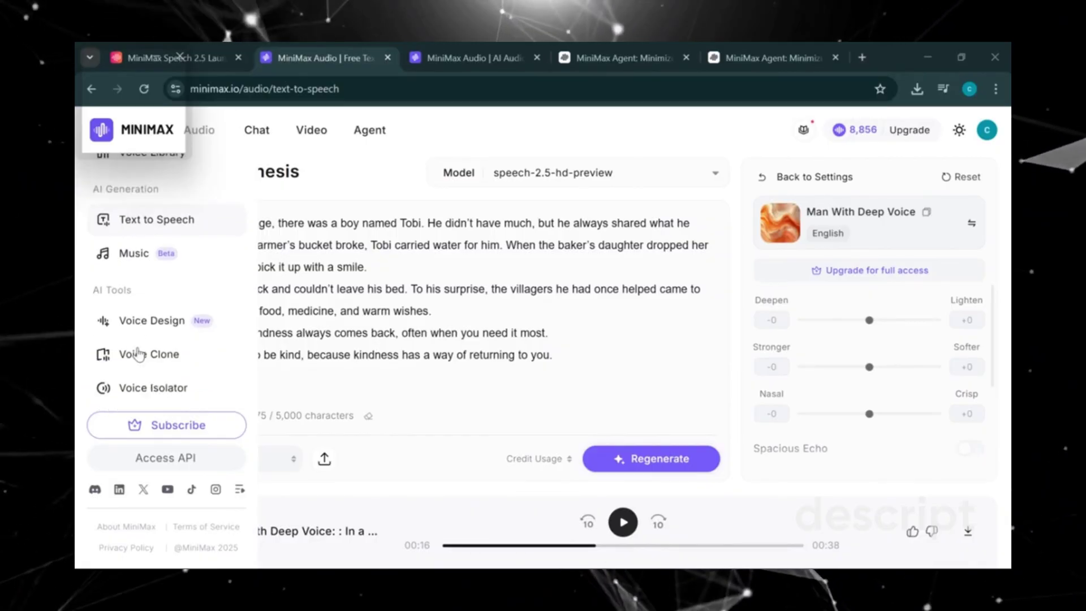
left_click(111, 332)
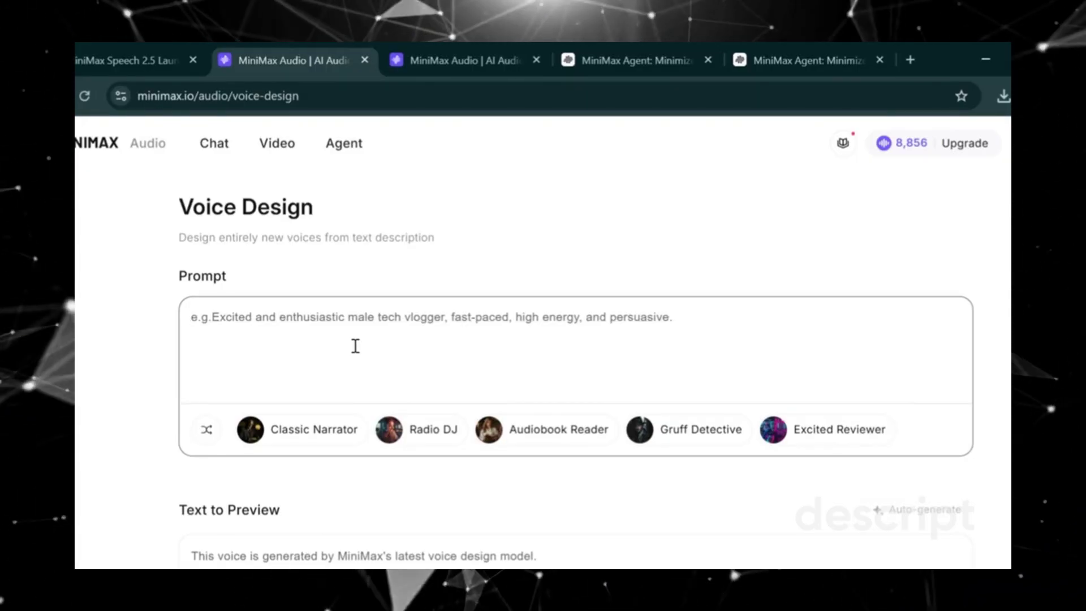
left_click(356, 346)
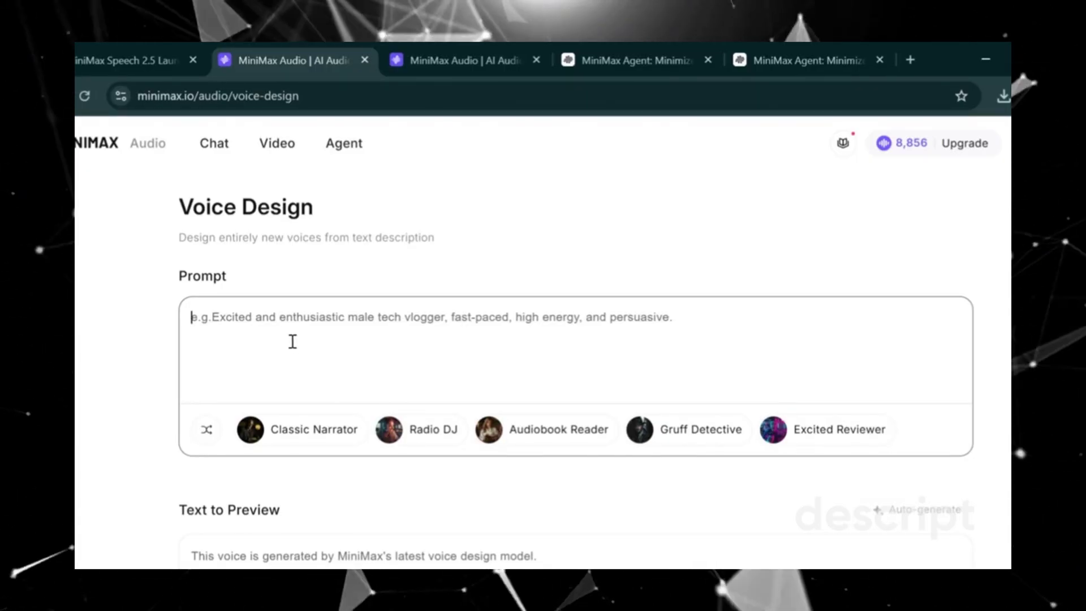
- Paste the Classic Old Hollywood Movie Narrator description: deep, resonant, dramatic, slightly formal male voice
type("Classic Old Hollywood Movie Narrator, deep, resonant male Voice, dramatic and slightly formal")
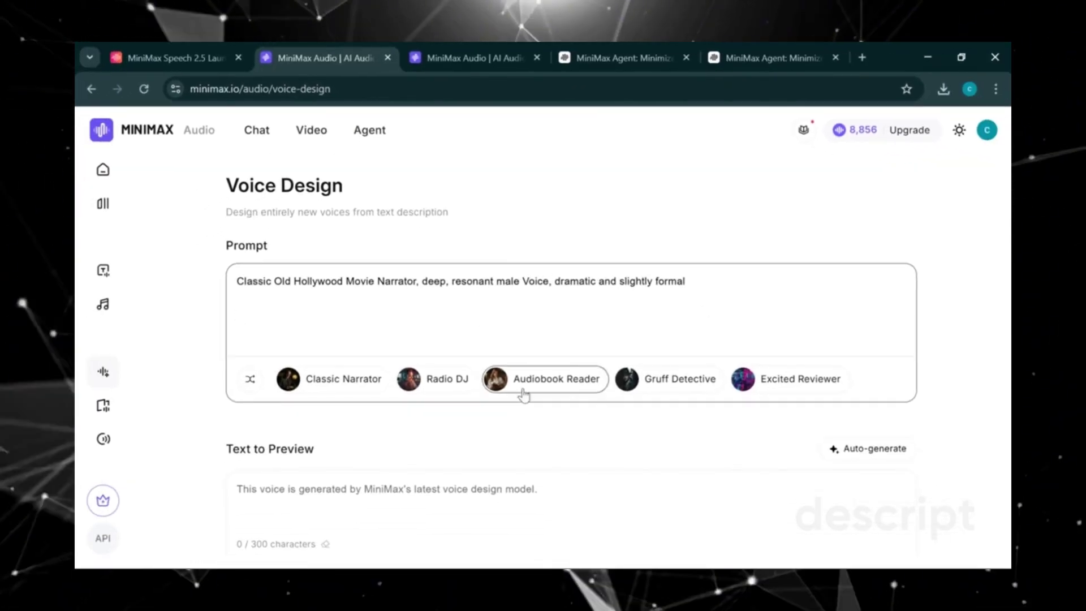
scroll(340, 317, "down", 3)
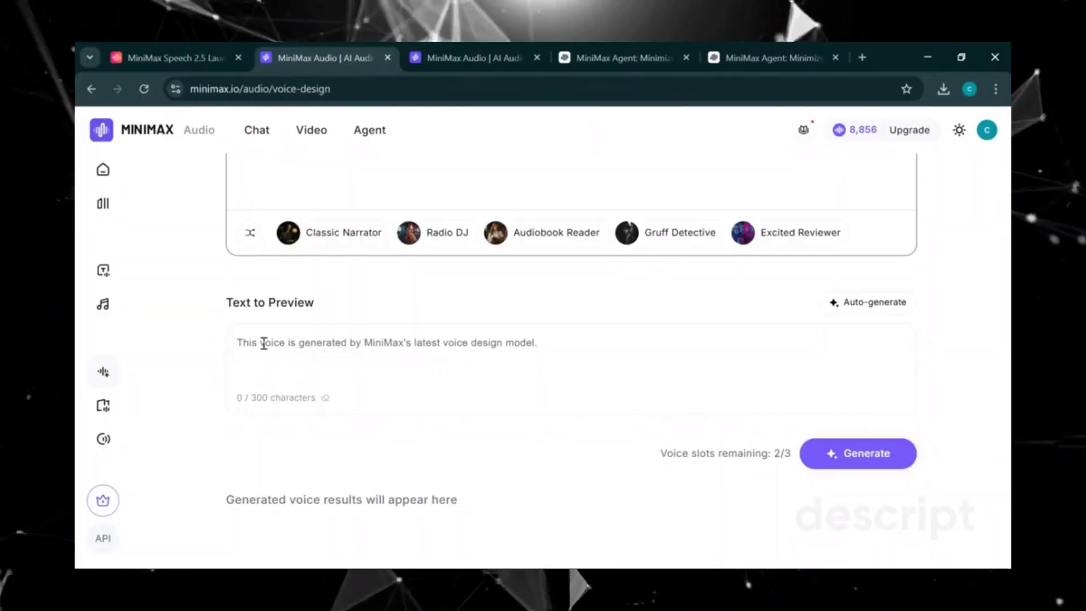
- Use the Tobi story as preview text and audition the second generated narrator voice
type("In a quiet little village, there was a boy named Tobi. He didn’t have much, but he always shared what he had. When the old farmer’s bucket broke, Tobi carried water for him. When the baker’s daughter dropped her bread, Tobi helped pick it up with a smile.")
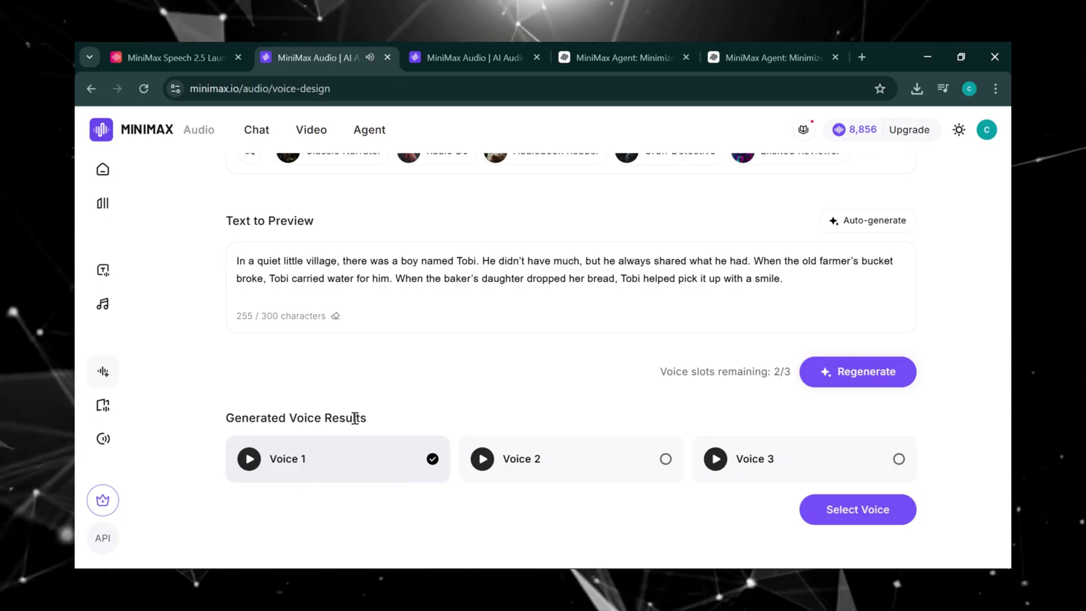
left_click(484, 459)
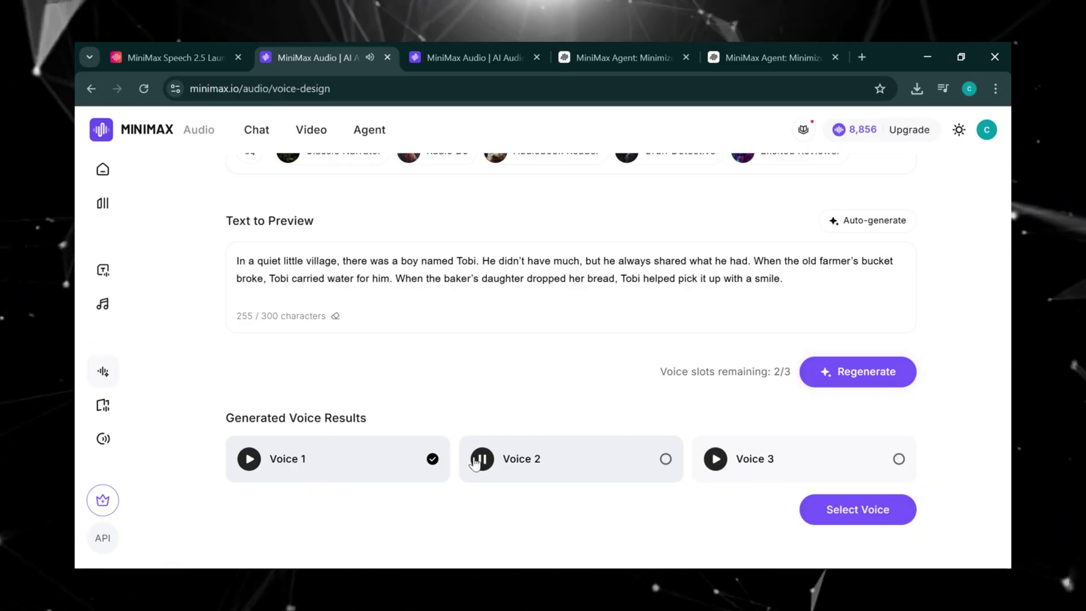
left_click(482, 459)
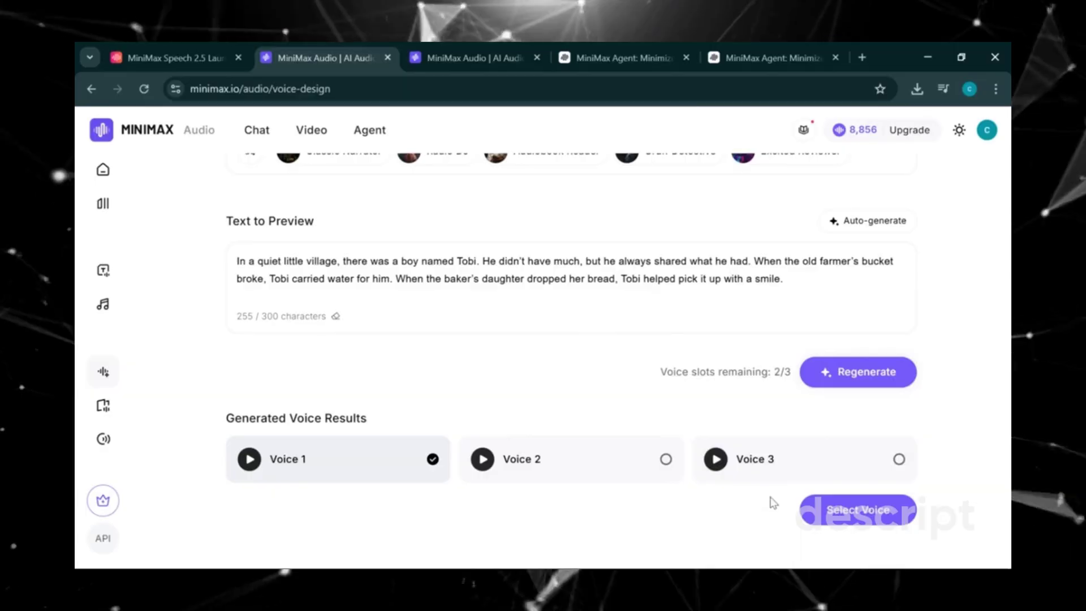
left_click(855, 510)
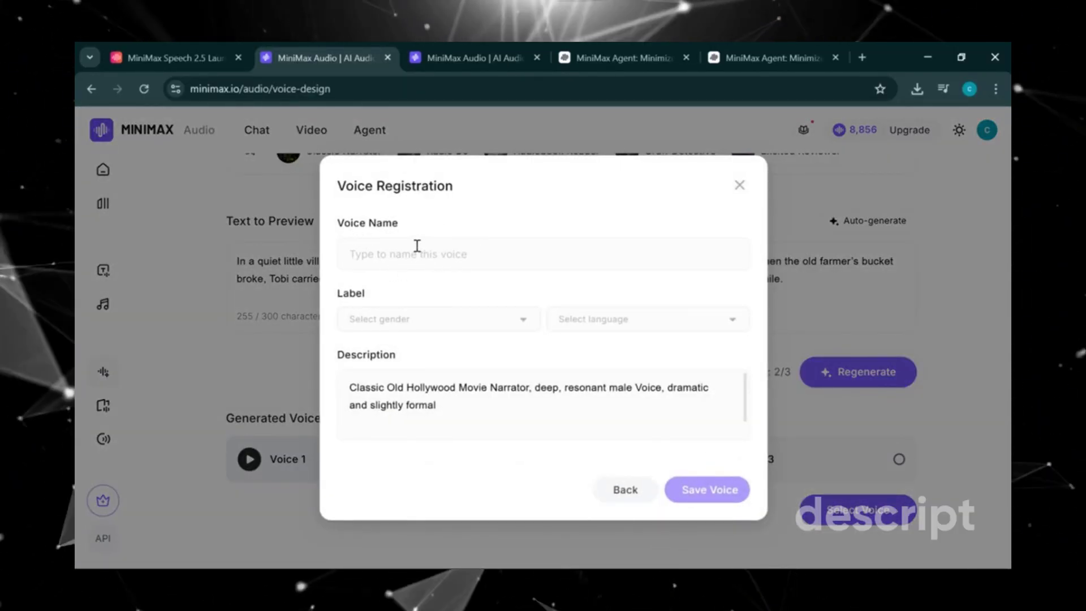
left_click(390, 319)
left_click(641, 321)
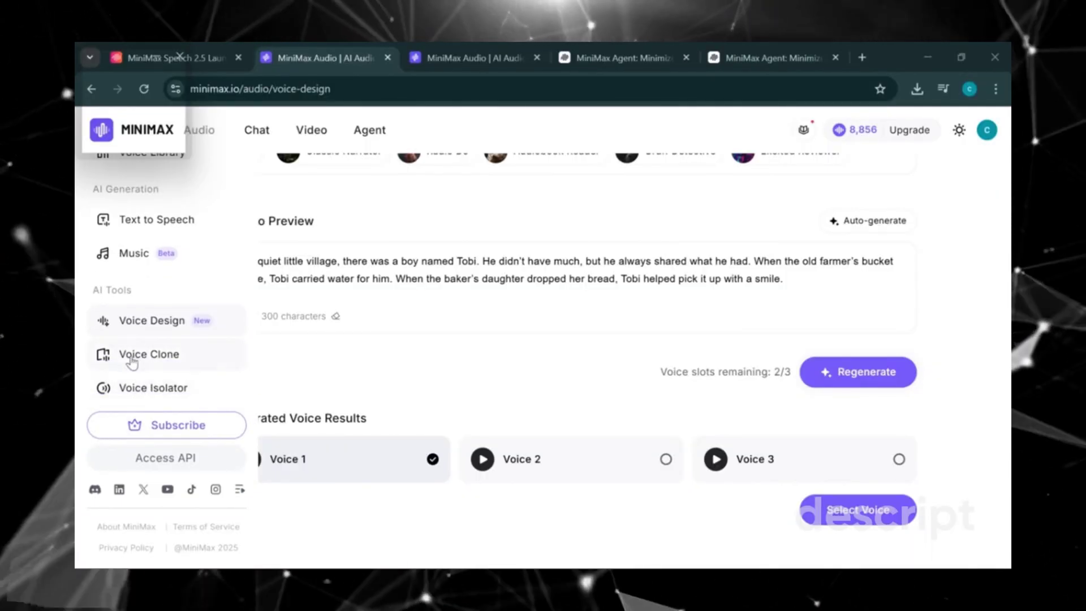
- Upload Hook 1.wav as the Voice Clone sample and tick the usage-rights confirmation
left_click(95, 404)
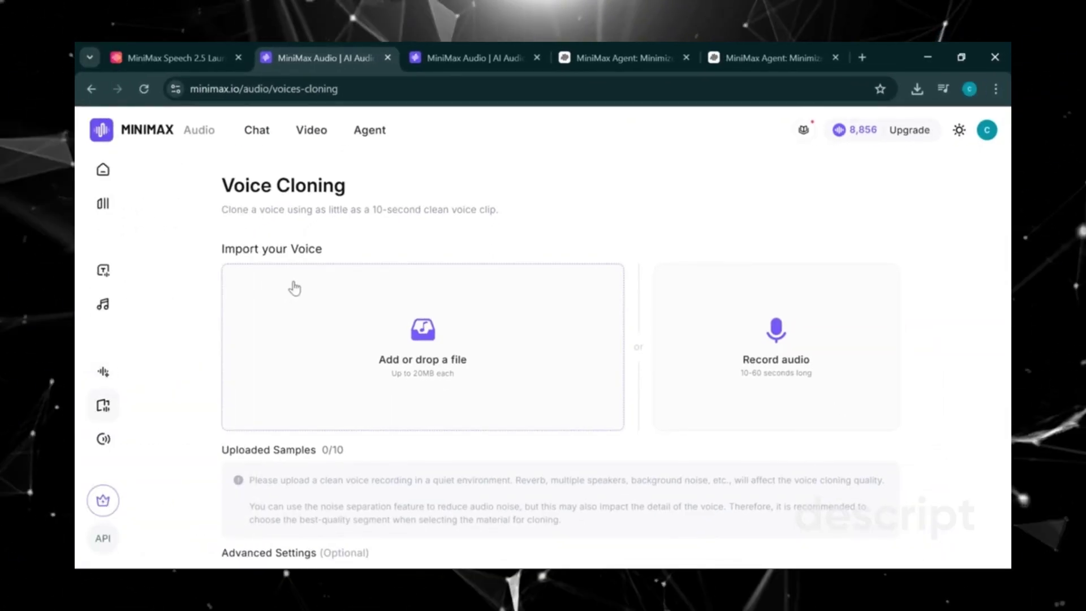
left_click(295, 289)
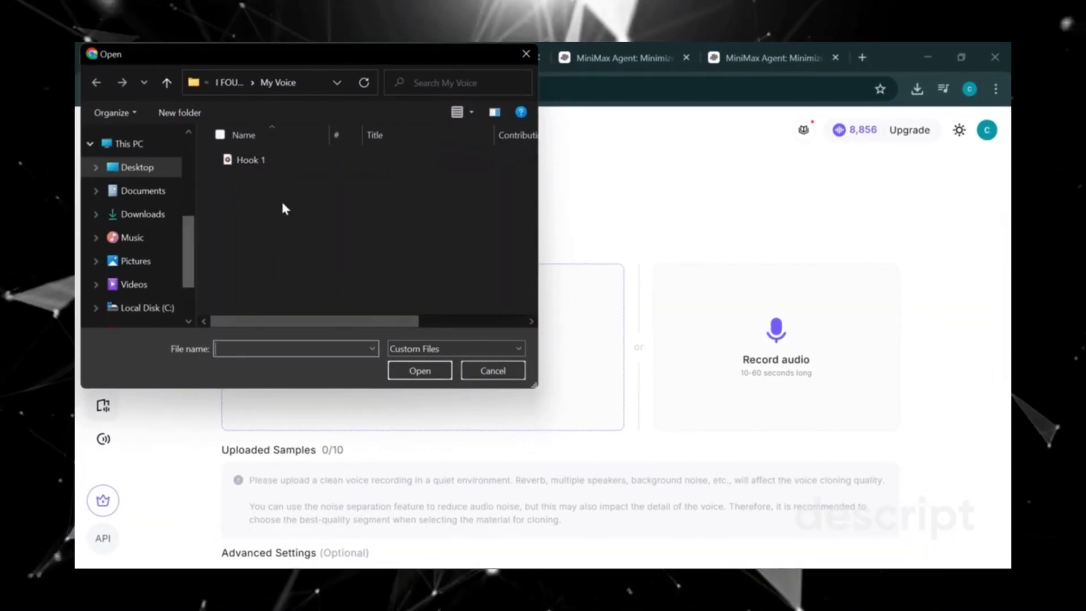
double_click(273, 161)
scroll(363, 426, "down", 2)
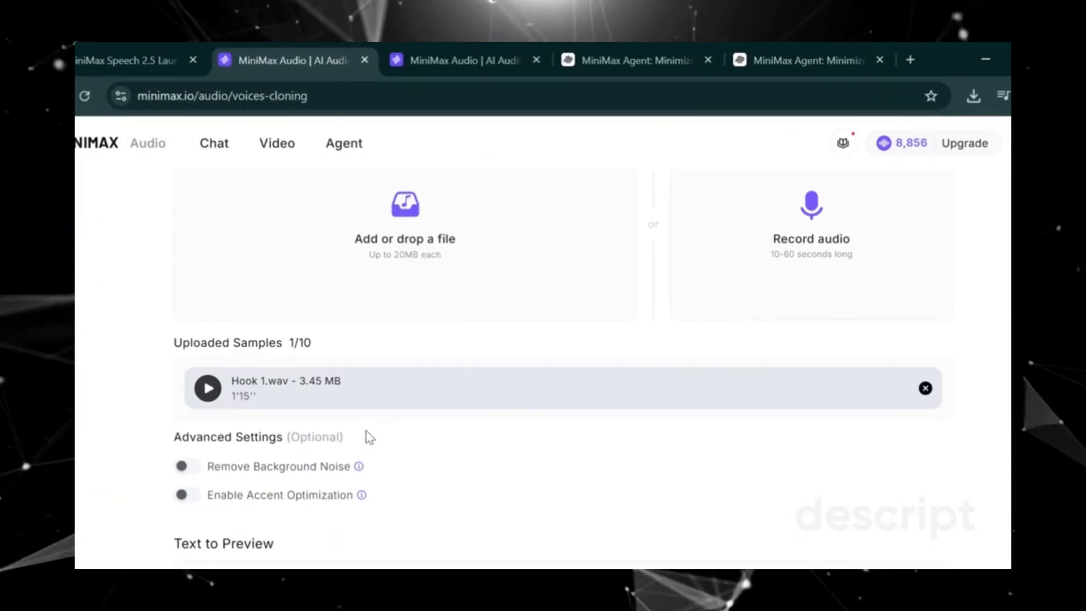
scroll(366, 432, "down", 3)
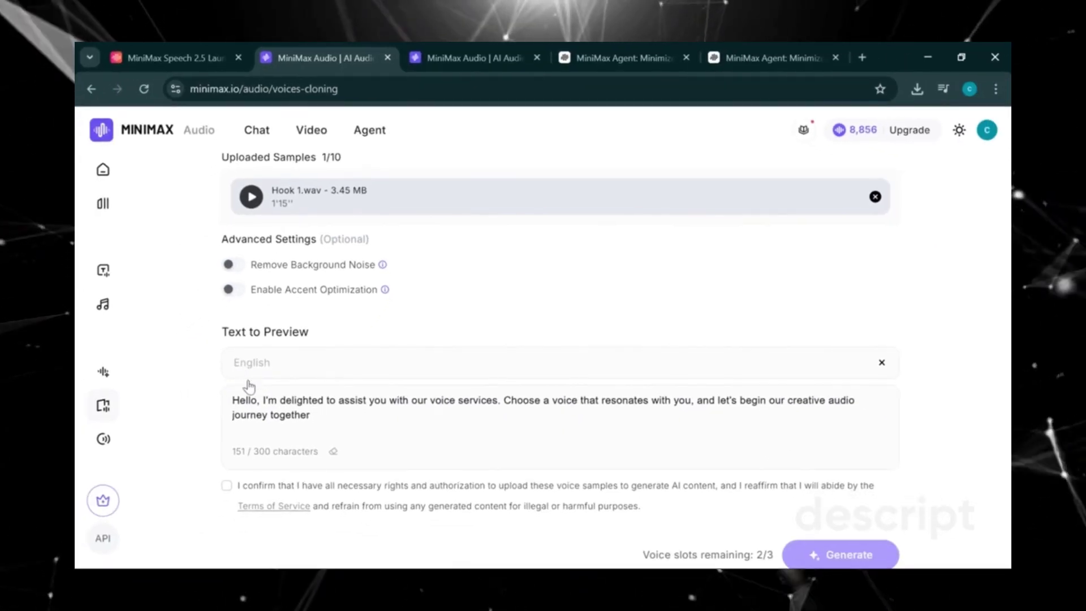
scroll(249, 386, "down", 1)
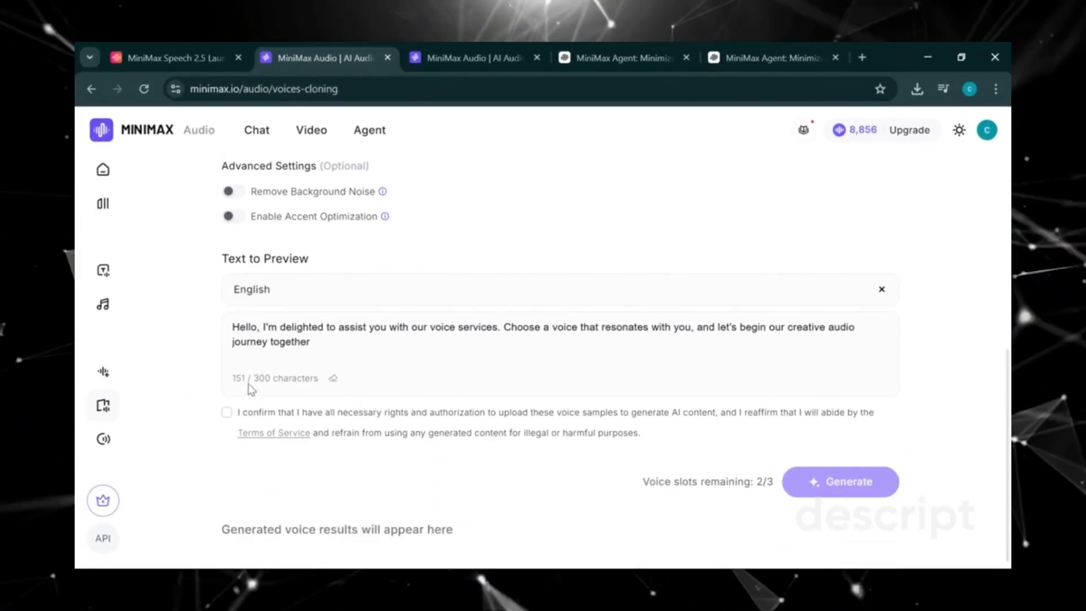
left_click(225, 413)
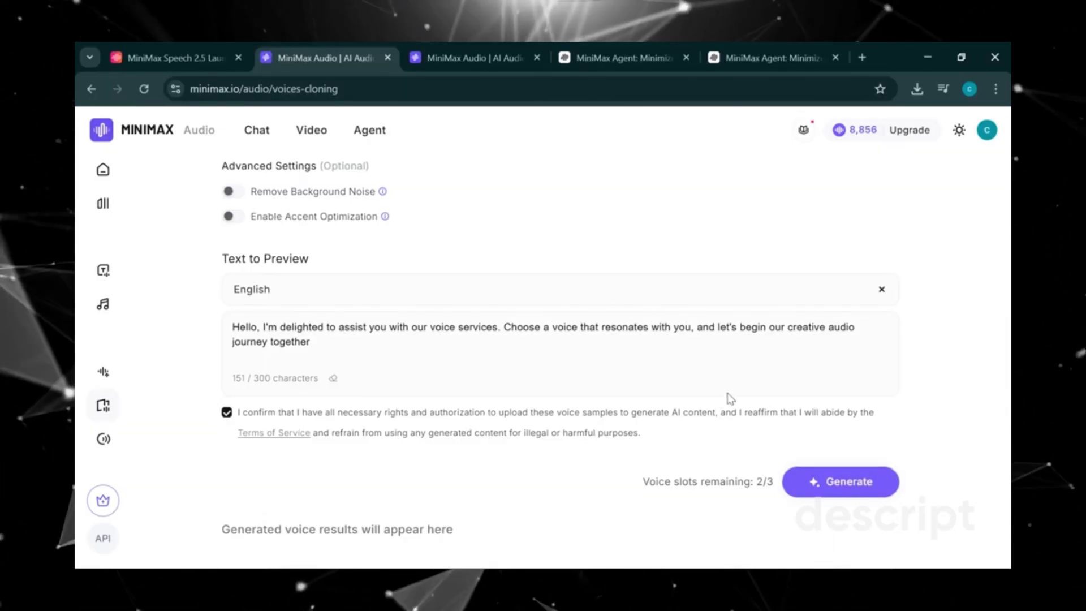
- Generate the 0'08'' voice clone preview and listen to it
left_click(815, 481)
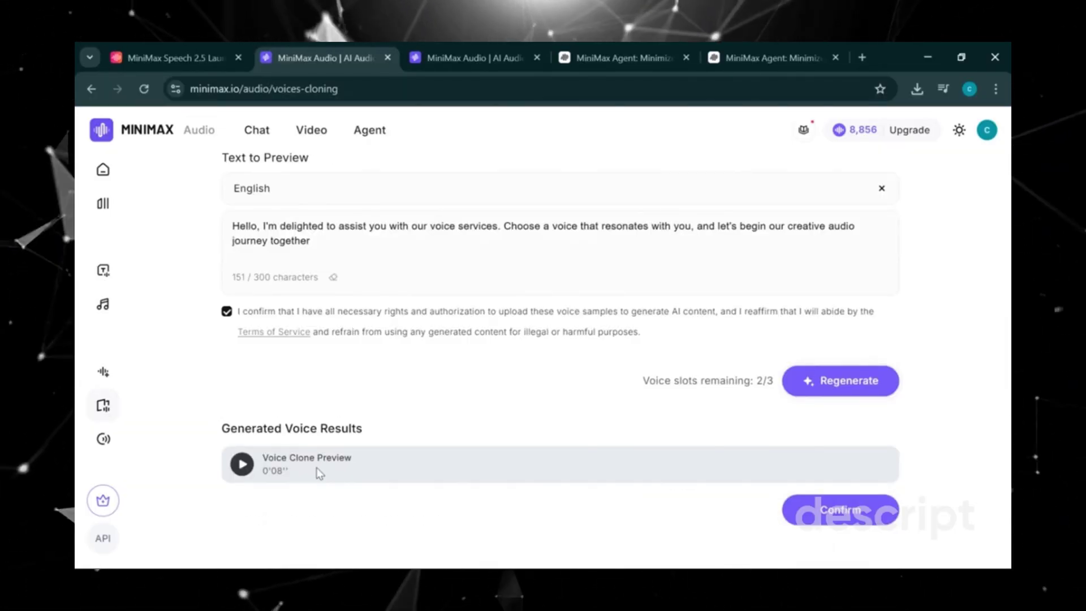
left_click(243, 465)
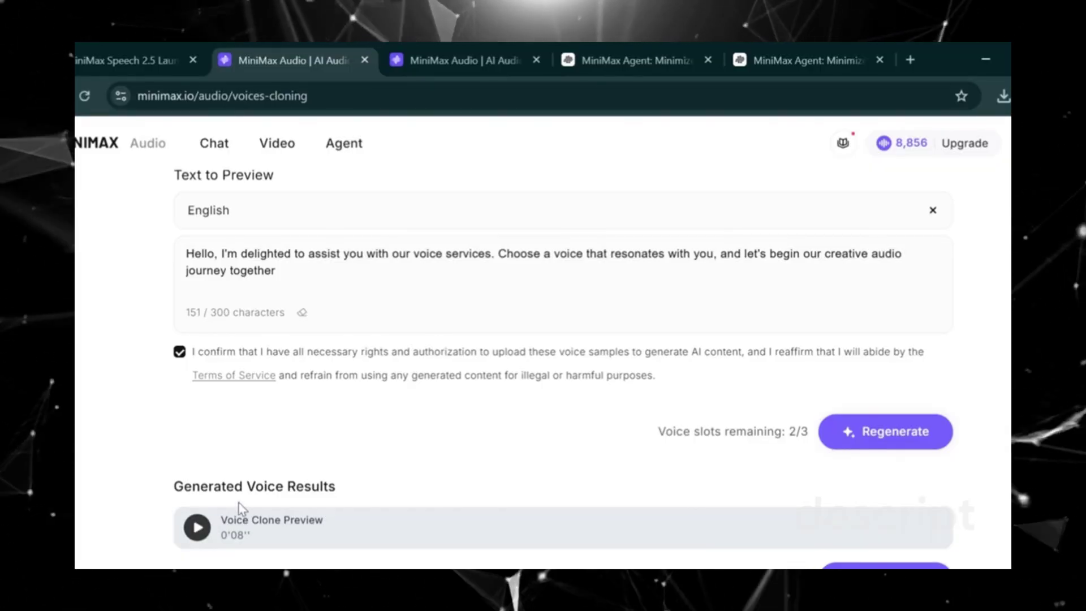
scroll(228, 536, "up", 4)
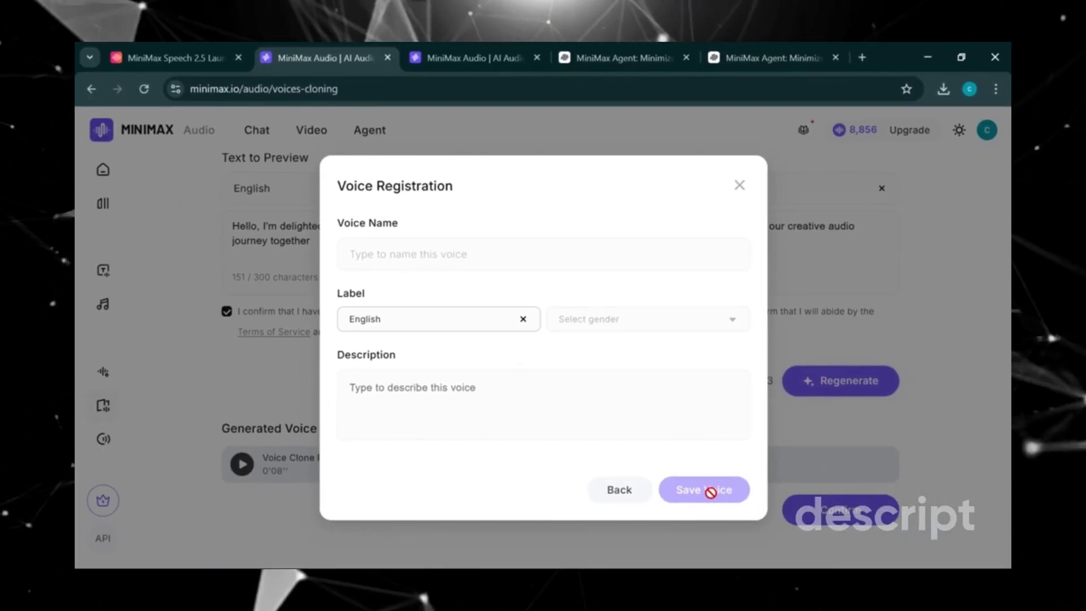
- Close the Voice Registration form and switch to the Music Creation page with Music-1.5
left_click(739, 185)
mouse_move(122, 308)
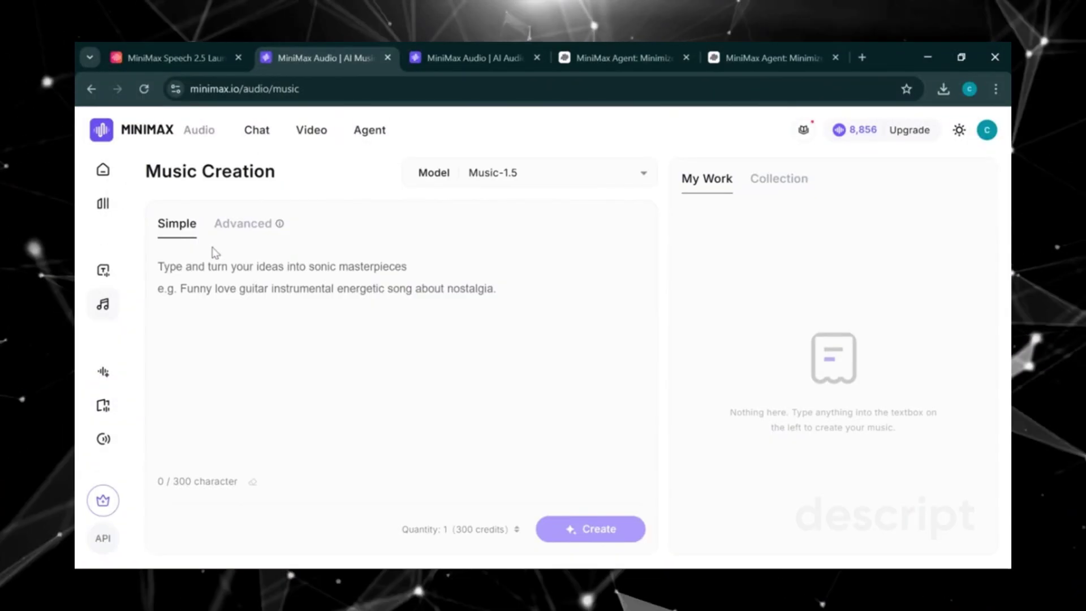
- Paste 'Adventure song with Intense Sound' as the music prompt to generate the epic track Iron Will Quest
left_click(221, 226)
left_click(177, 224)
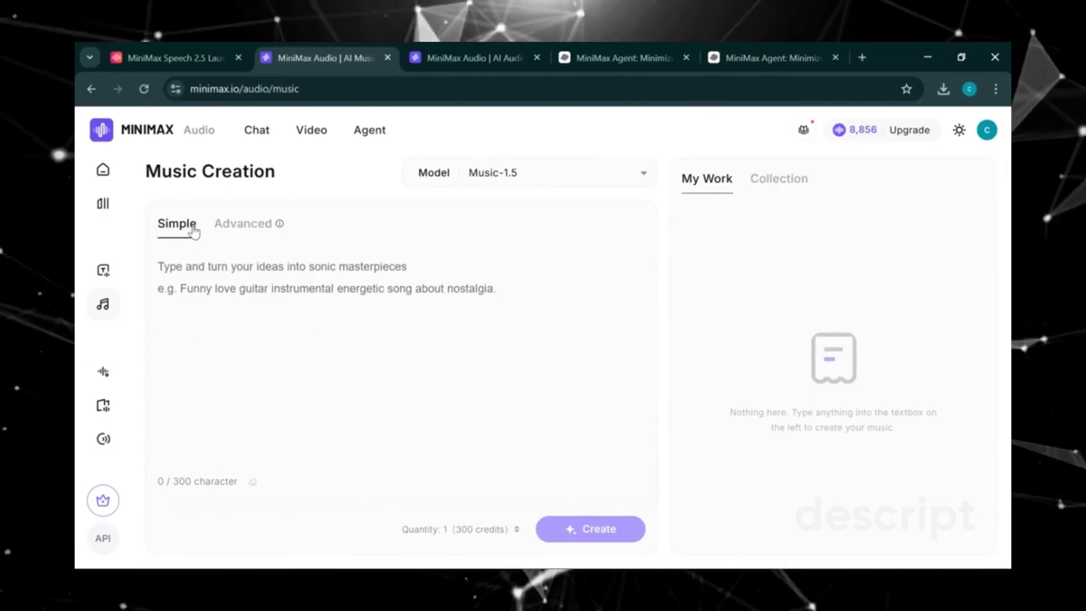
right_click(211, 293)
left_click(237, 402)
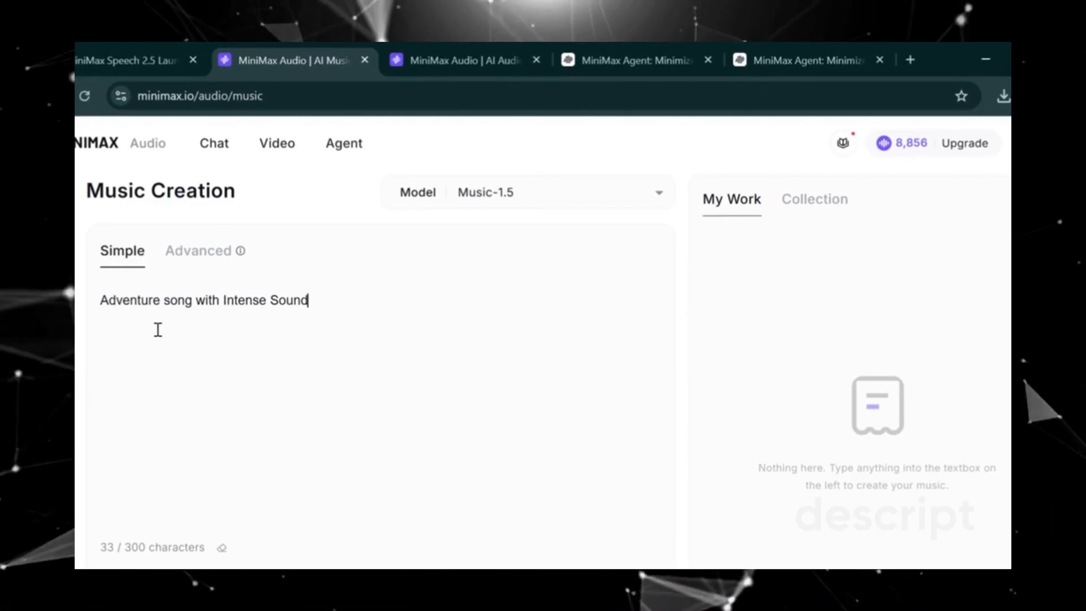
left_click(183, 262)
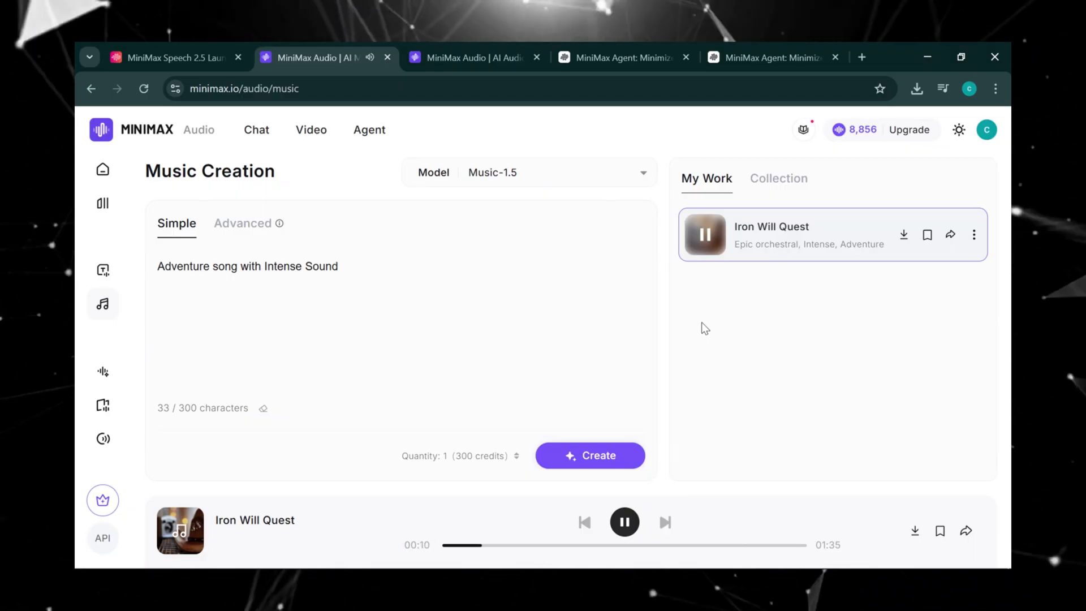
- Pause Iron Will Quest playback at 0:12 of its 1:35 length
left_click(625, 522)
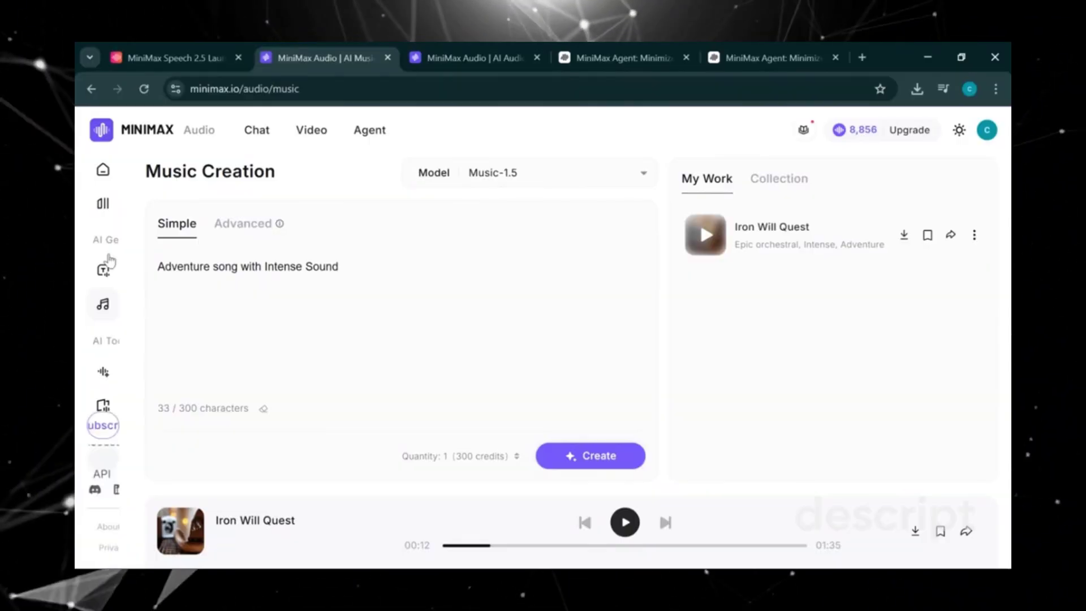
mouse_move(150, 319)
scroll(150, 318, "down", 1)
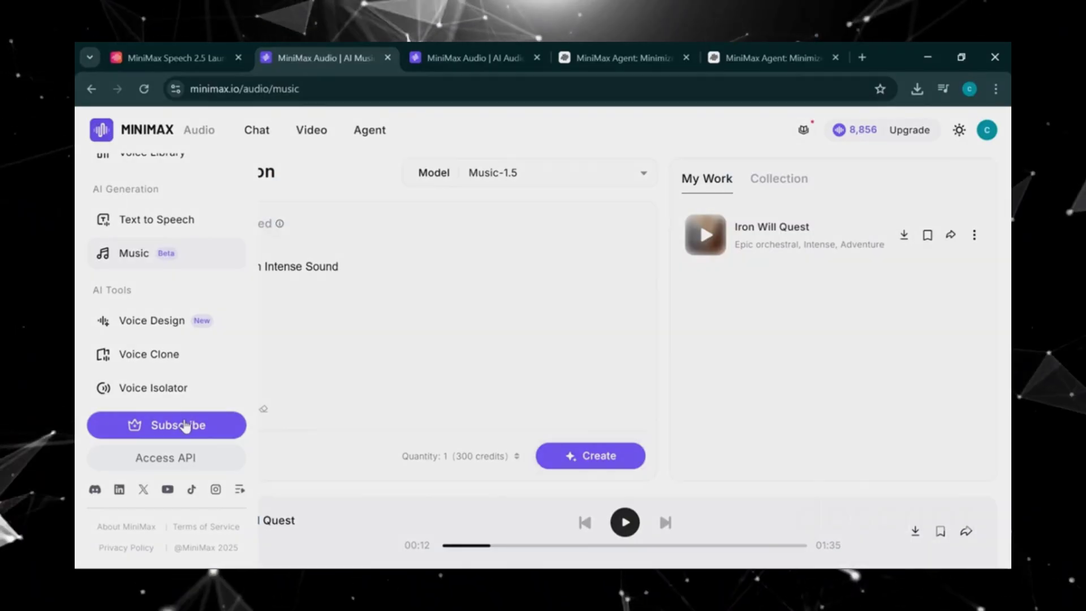
- Browse the subscription plans: Free, Starter at $4/month and Creator at $12/month yearly
left_click(185, 425)
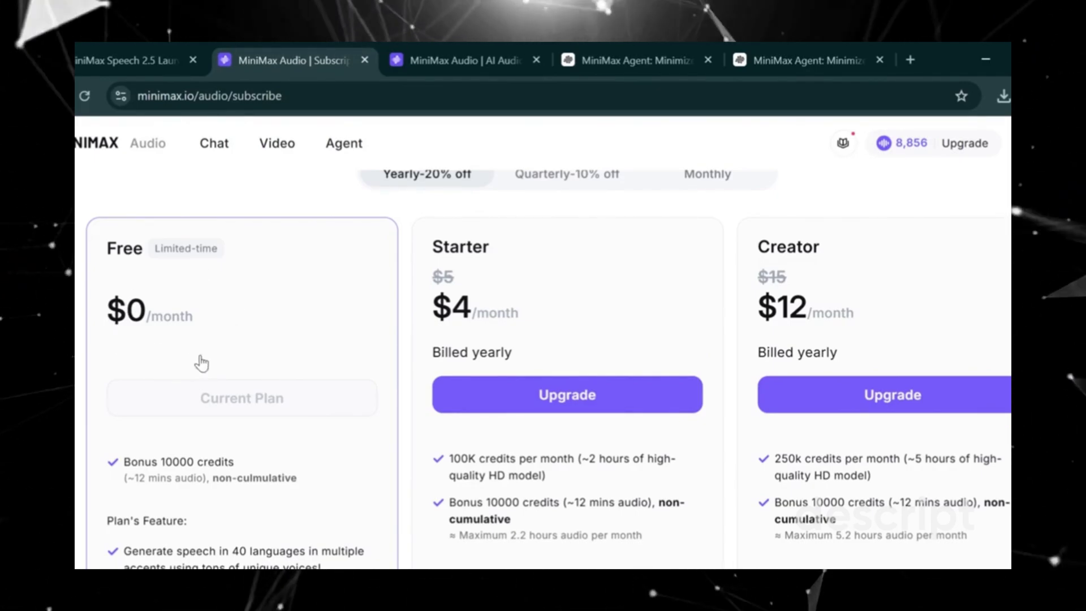
scroll(203, 396, "down", 2)
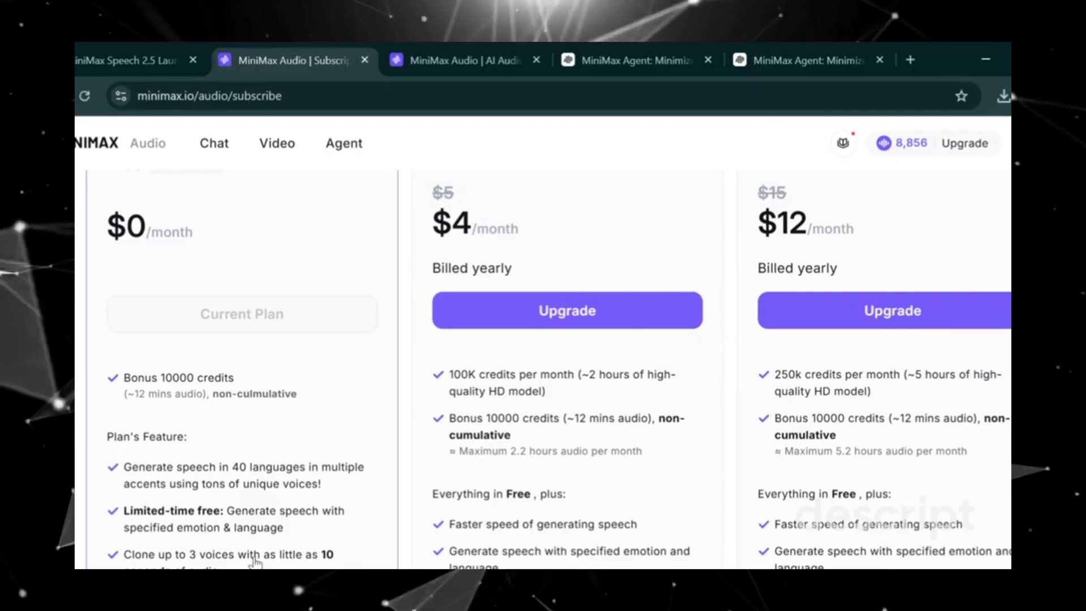
scroll(245, 561, "up", 2)
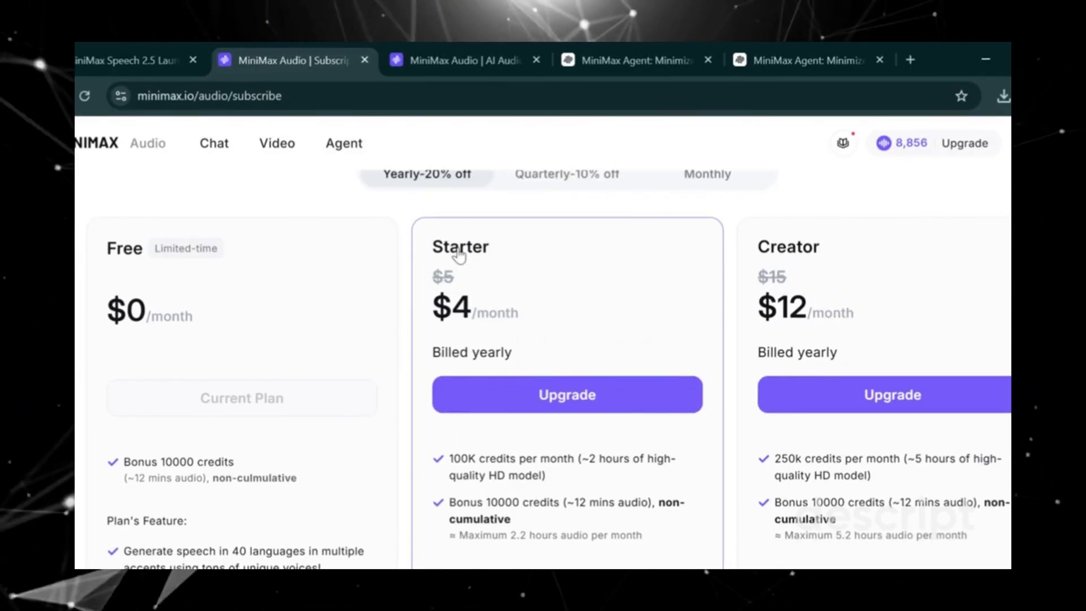